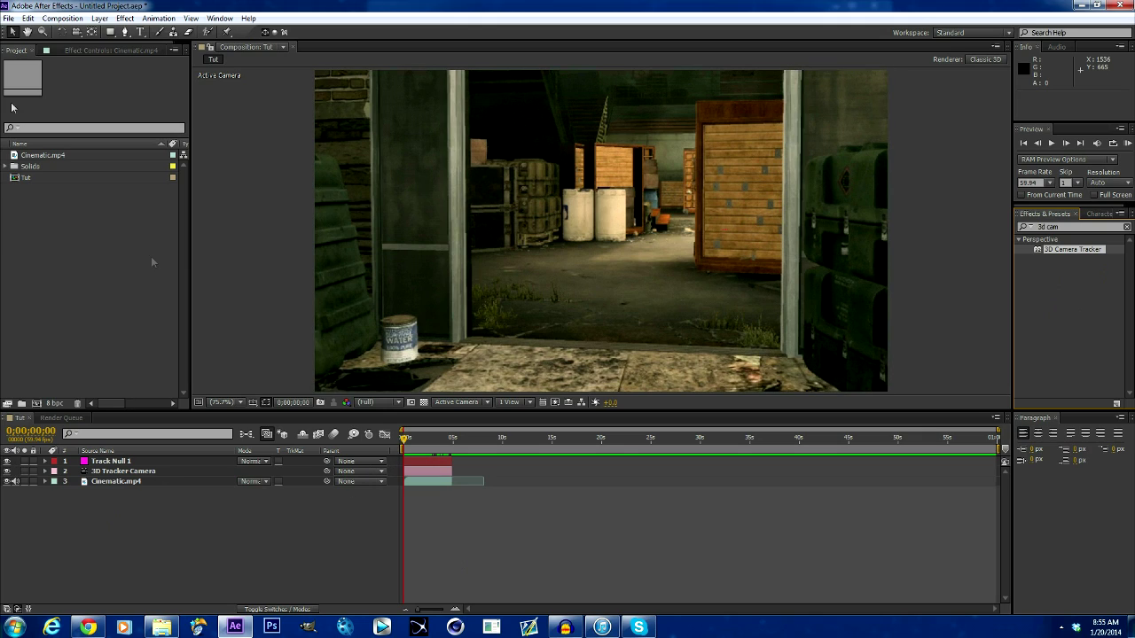
Create a KOTA text layer, move it to the centre of the frame, and hide it
{"action": "left_click", "coordinate": [141, 32]}
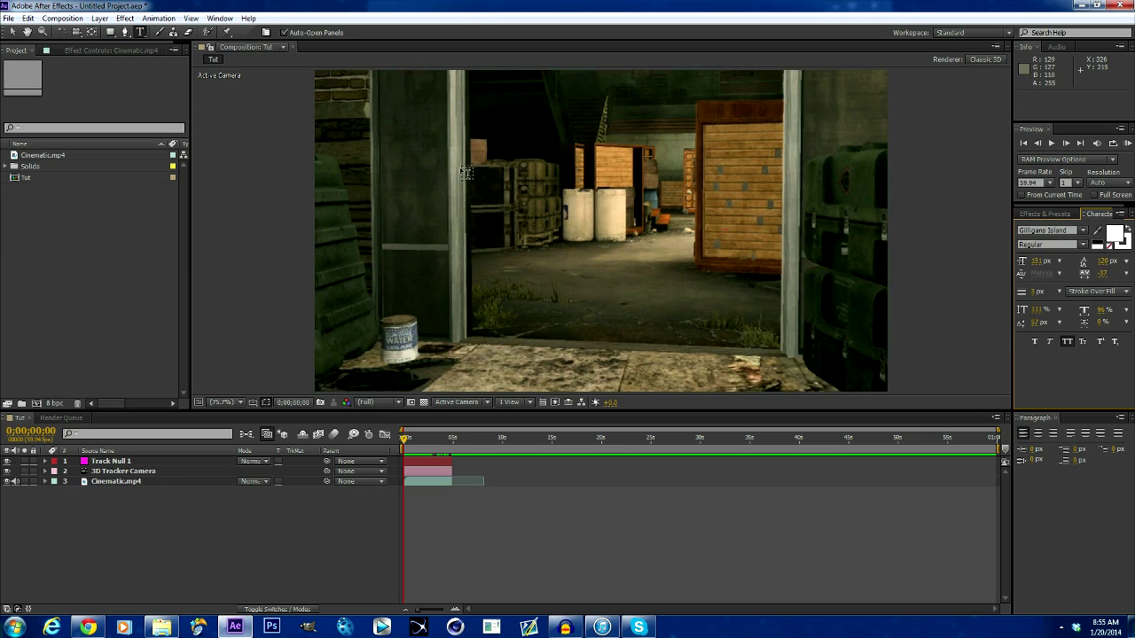
{"action": "left_click", "coordinate": [484, 188]}
{"action": "type", "text": "KOTA"}
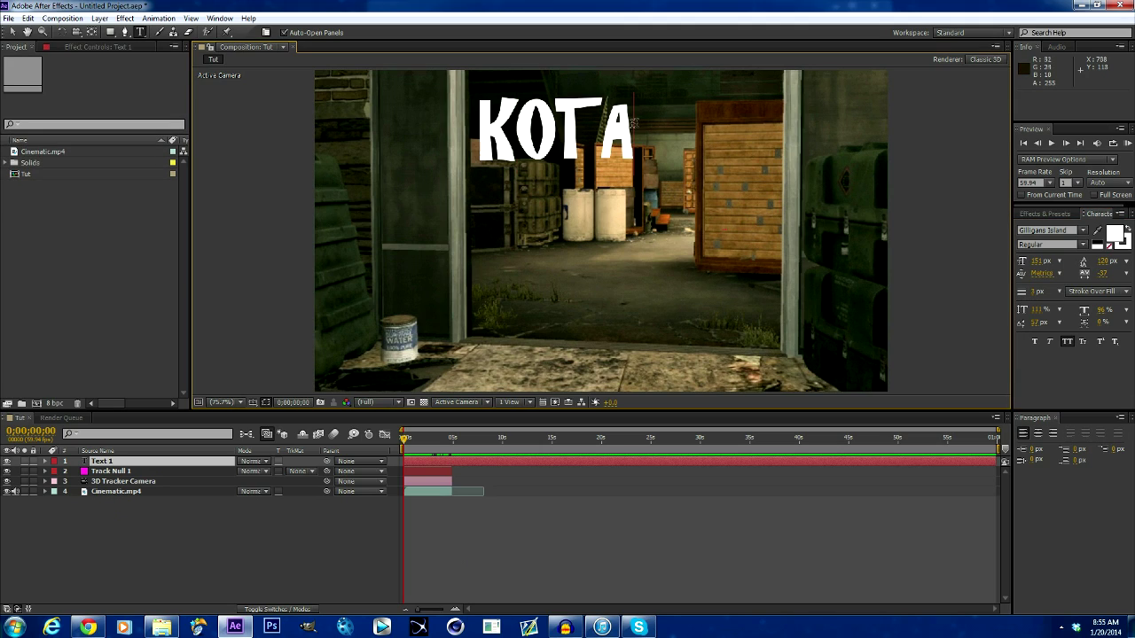
{"action": "key", "text": "ctrl+a"}
{"action": "left_click", "coordinate": [13, 31]}
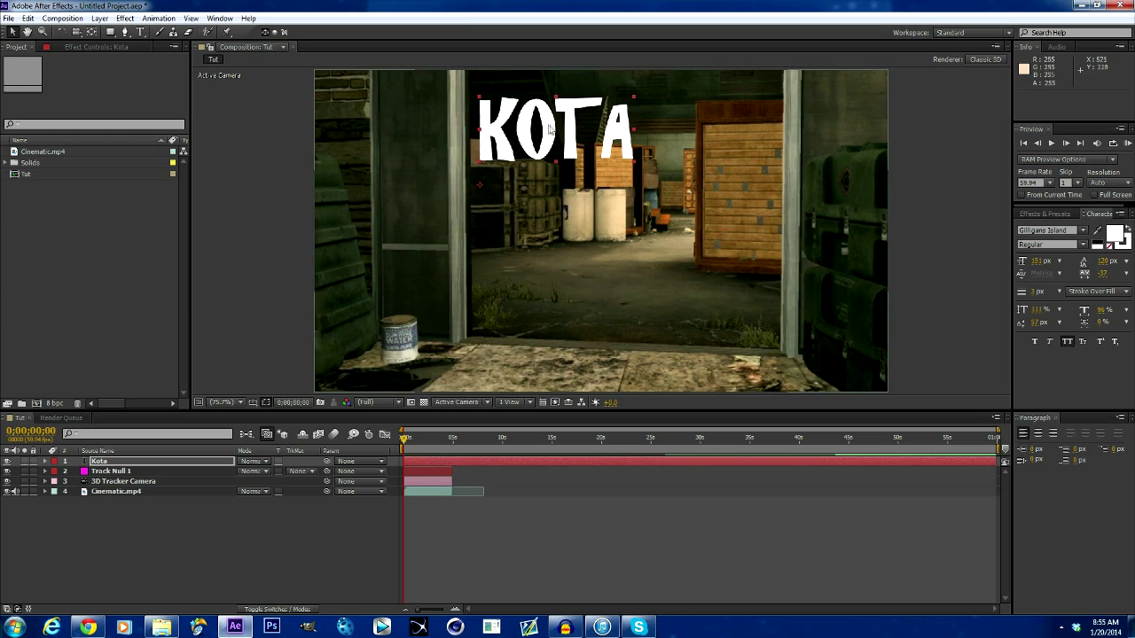
{"action": "left_click_drag", "start_coordinate": [550, 133], "coordinate": [607, 241]}
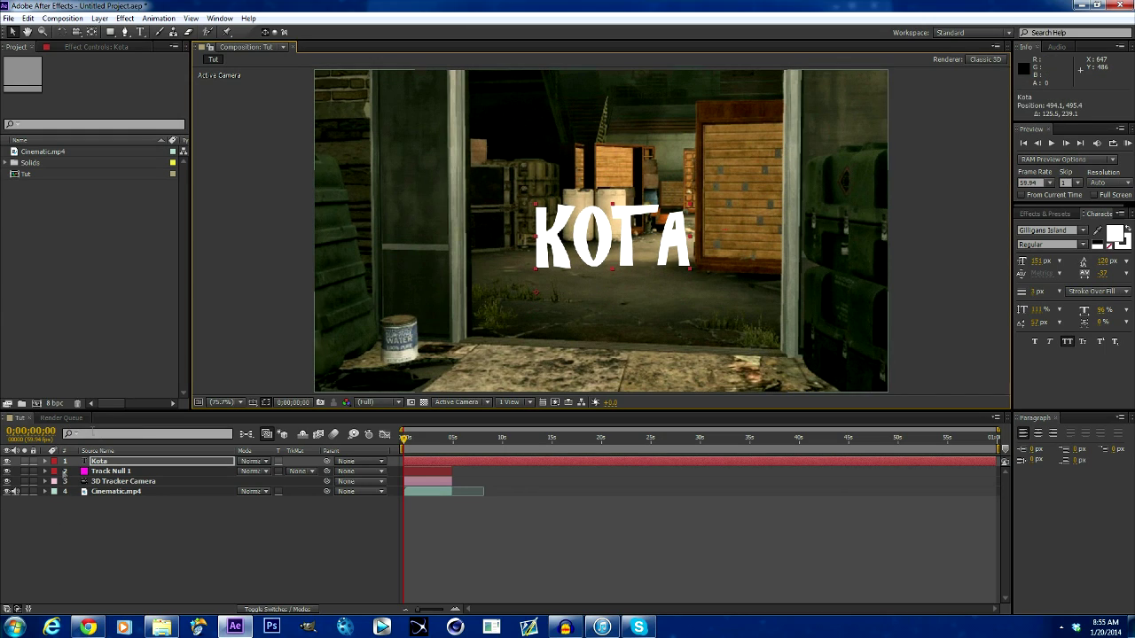
{"action": "left_click", "coordinate": [7, 462]}
Create a new solid layer named 'element'
{"action": "left_click", "coordinate": [100, 18]}
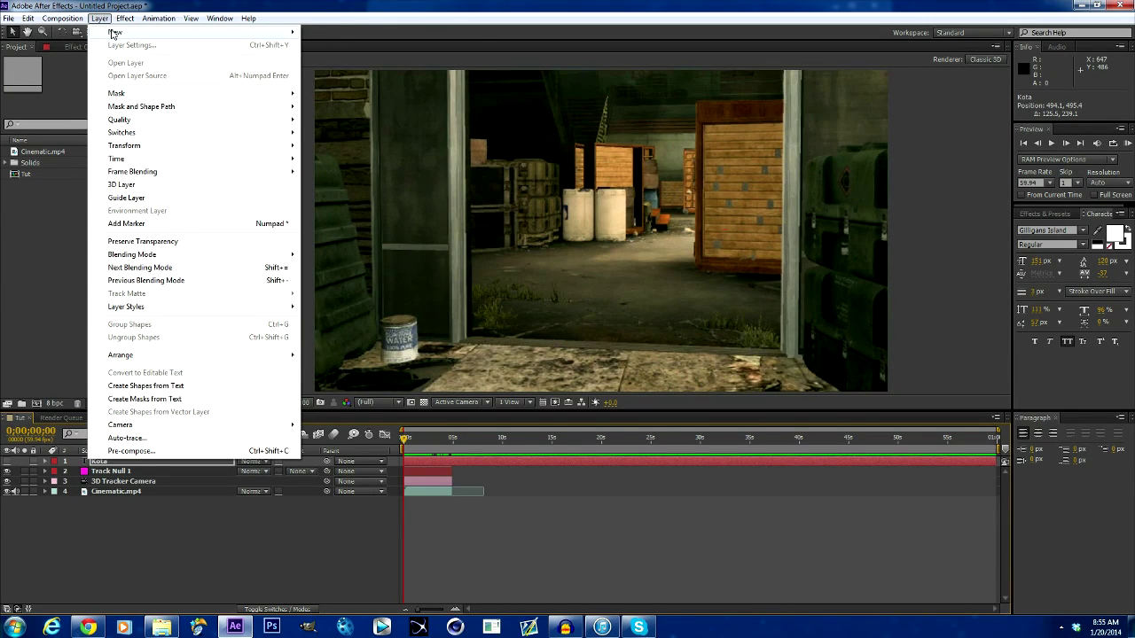
{"action": "mouse_move", "coordinate": [113, 31]}
{"action": "left_click", "coordinate": [339, 44]}
{"action": "type", "text": "element"}
{"action": "key", "text": "Return"}
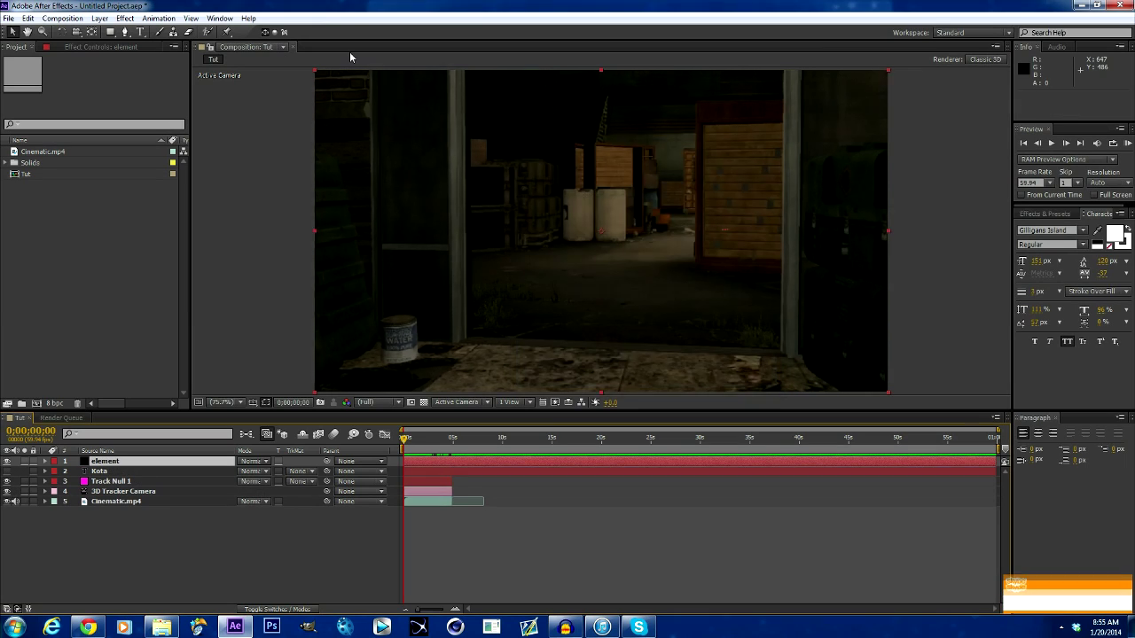
Apply the Element effect from Effects & Presets to the element solid
{"action": "left_click", "coordinate": [1044, 214]}
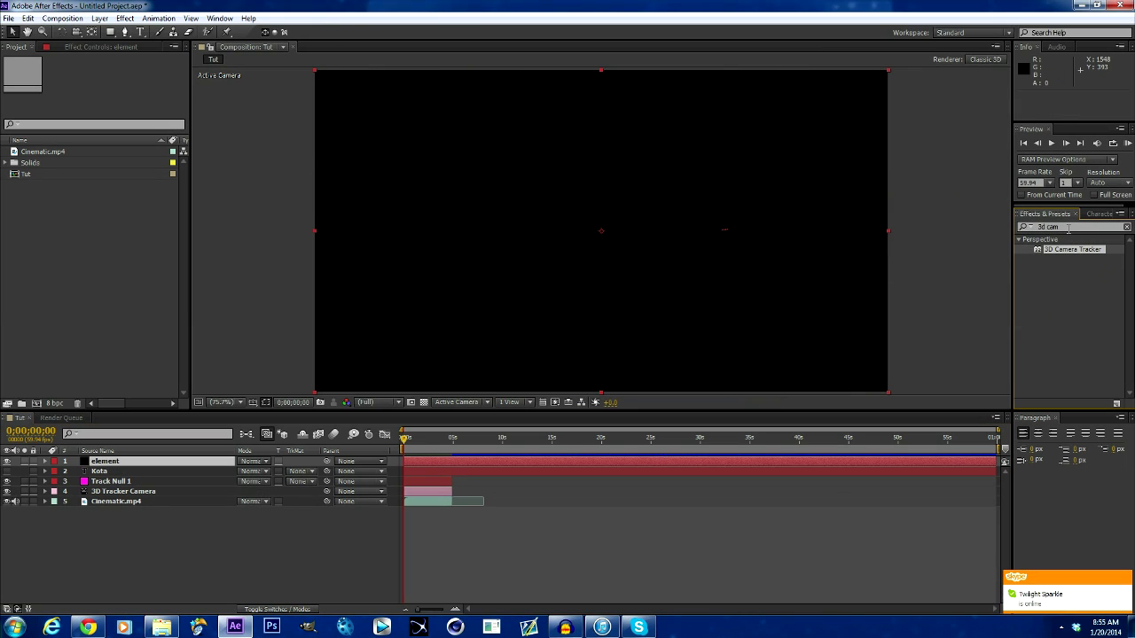
{"action": "left_click", "coordinate": [1068, 228]}
{"action": "type", "text": "element"}
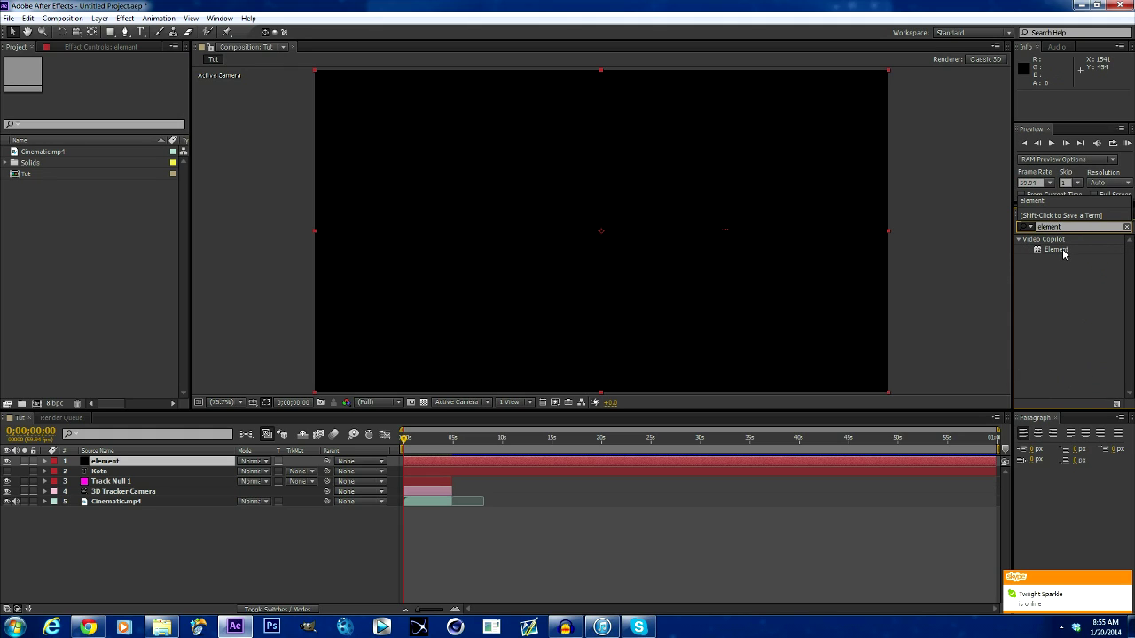
{"action": "left_click_drag", "start_coordinate": [1056, 249], "coordinate": [443, 461]}
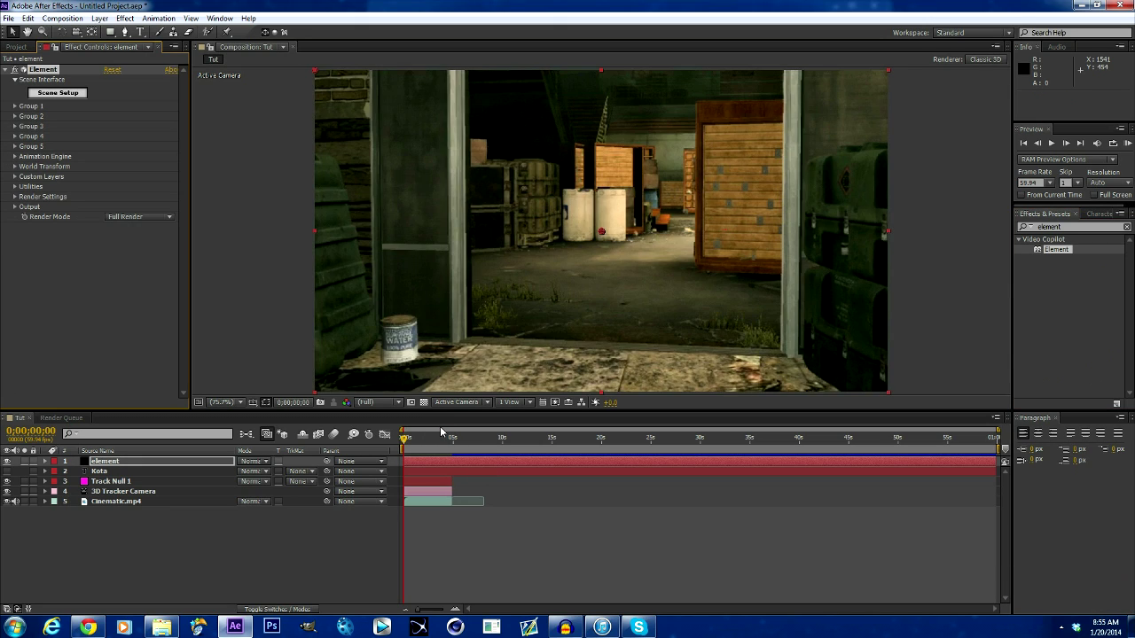
Split the element and Kota layers at the footage end and delete their tails
{"action": "left_click_drag", "start_coordinate": [406, 444], "coordinate": [454, 444]}
{"action": "left_click", "coordinate": [461, 479]}
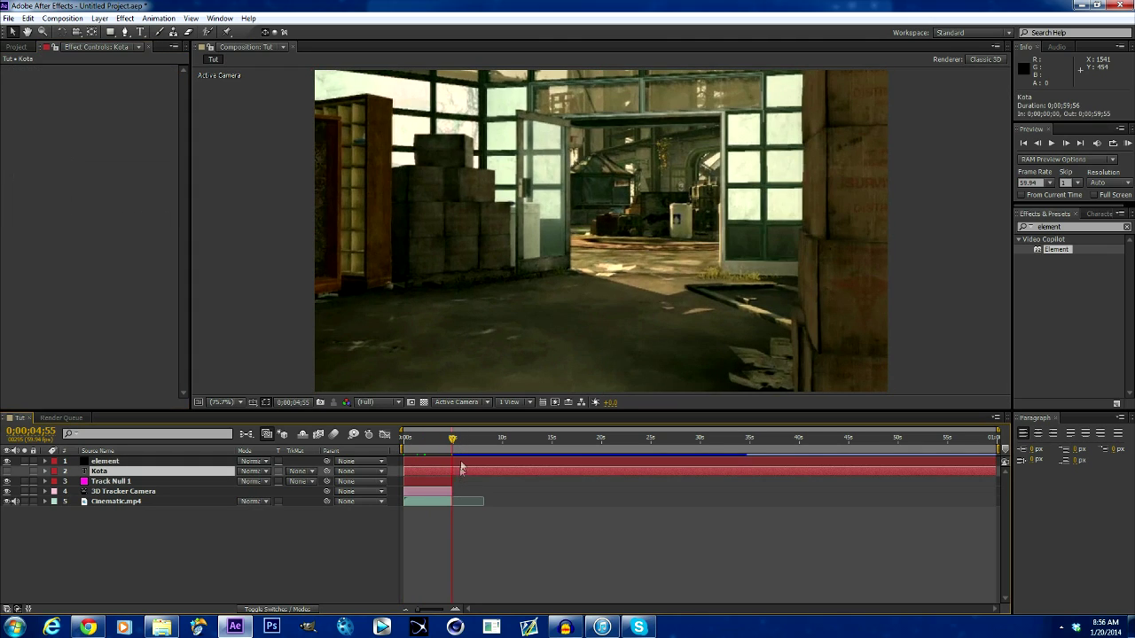
{"action": "left_click", "coordinate": [460, 461]}
{"action": "left_click", "coordinate": [460, 474], "text": "shift"}
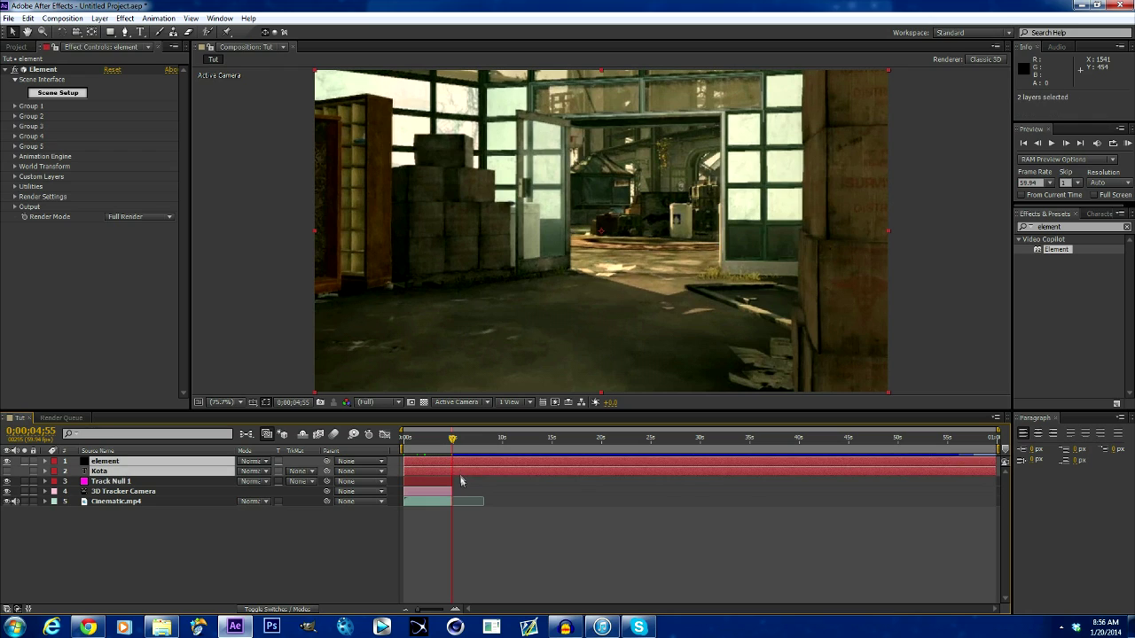
{"action": "key", "text": "ctrl+shift+d"}
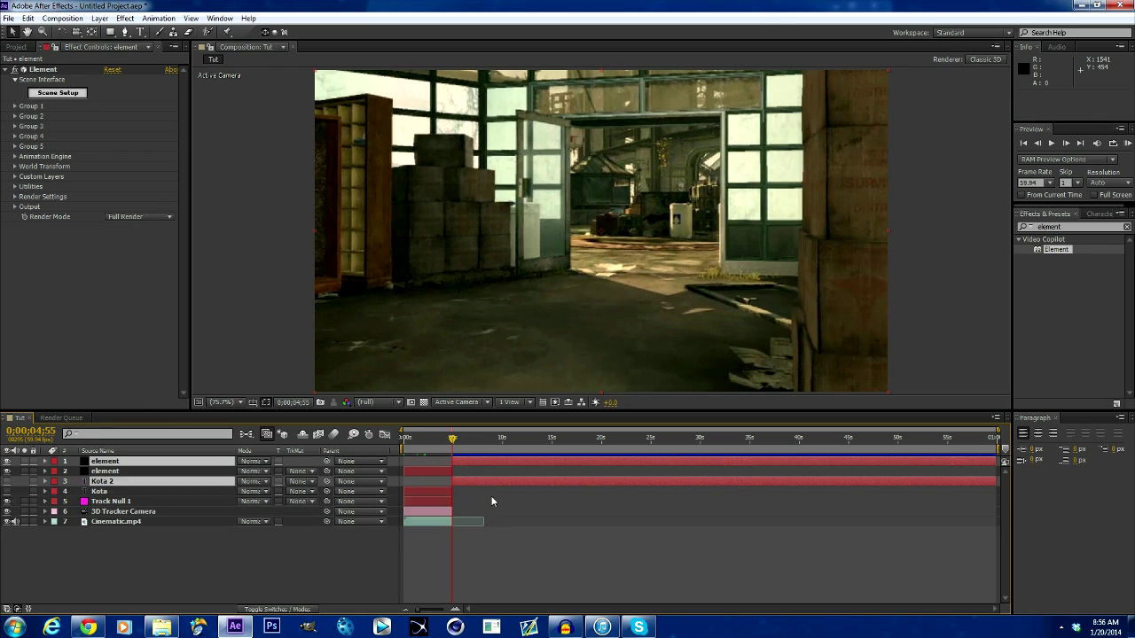
{"action": "key", "text": "Delete"}
{"action": "left_click_drag", "start_coordinate": [452, 438], "coordinate": [390, 440]}
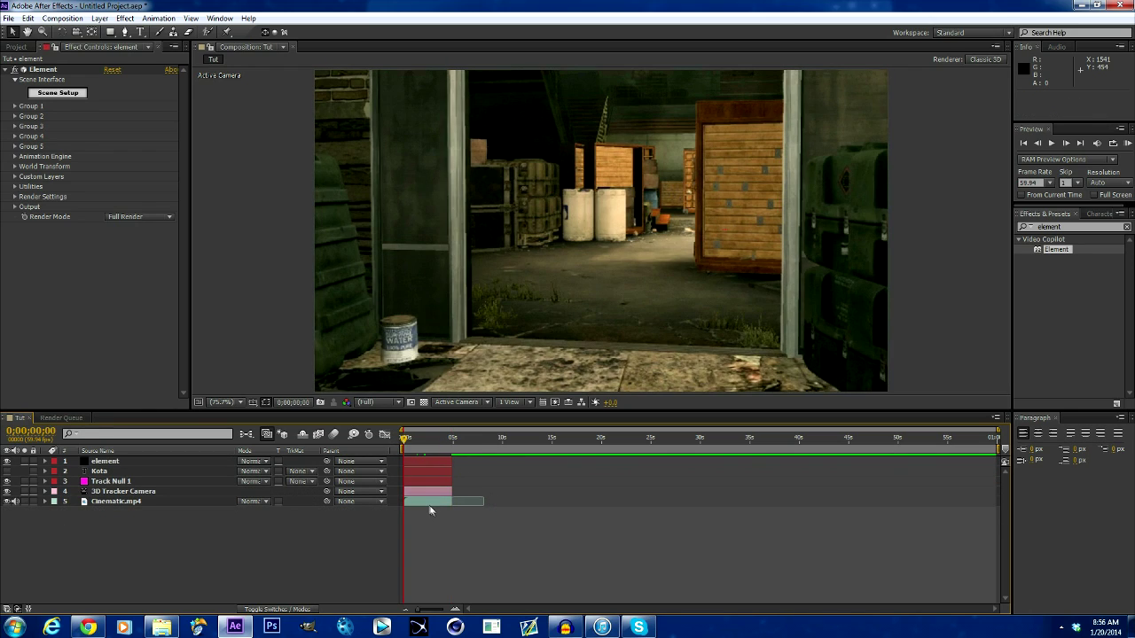
Duplicate the Cinematic.mp4 layer and rename the copy 'envroment'
{"action": "left_click", "coordinate": [431, 503]}
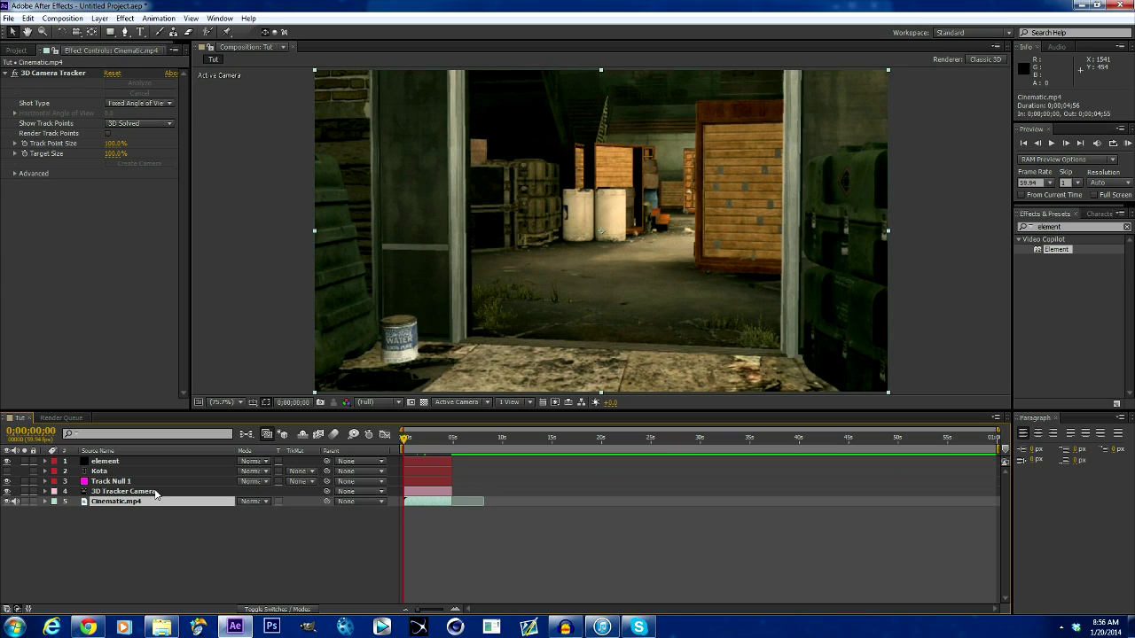
{"action": "key", "text": "ctrl+d"}
{"action": "right_click", "coordinate": [128, 513]}
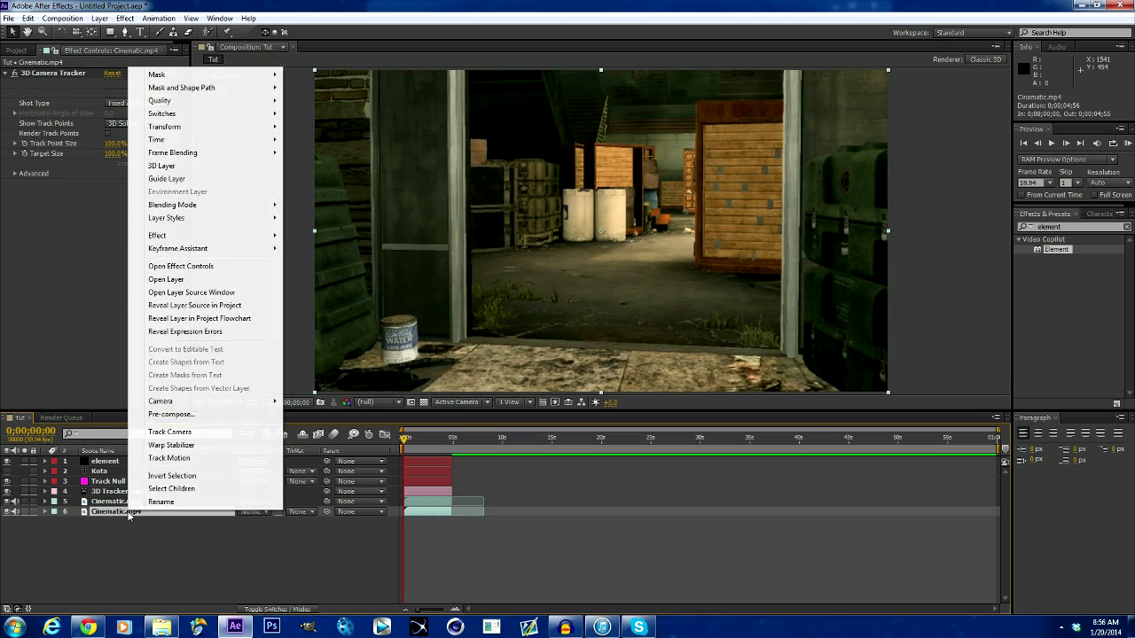
{"action": "left_click", "coordinate": [153, 502]}
{"action": "type", "text": "el"}
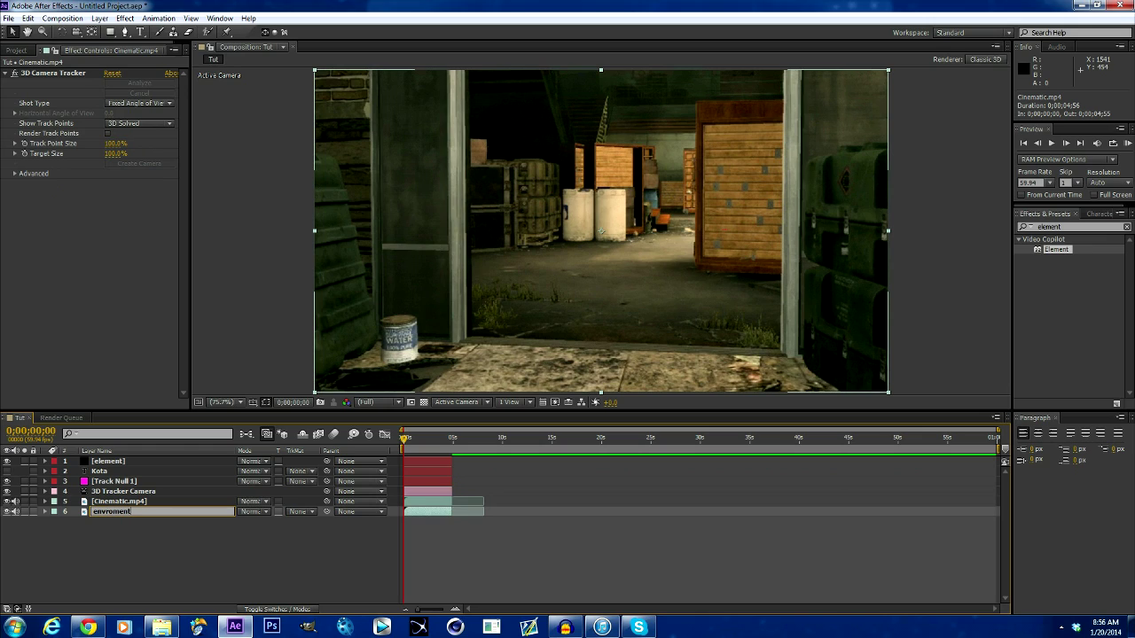
{"action": "left_click", "coordinate": [134, 540]}
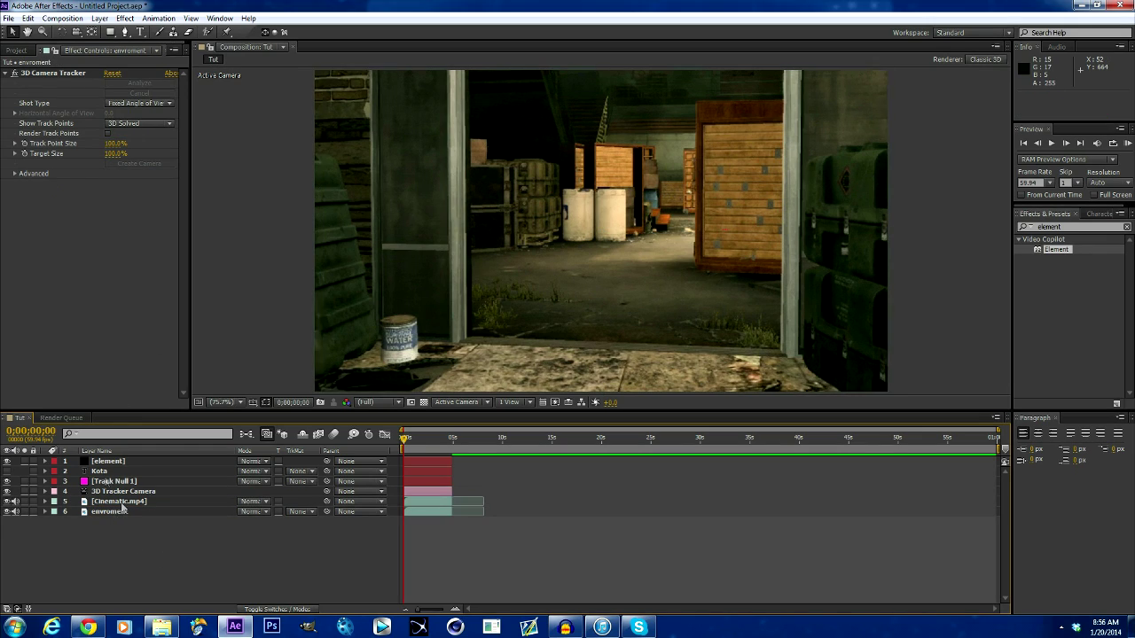
In Element's Custom Layers, set Path Layer 1 to Kota and Custom Texture Map Layer 1 to envroment
{"action": "left_click", "coordinate": [108, 461]}
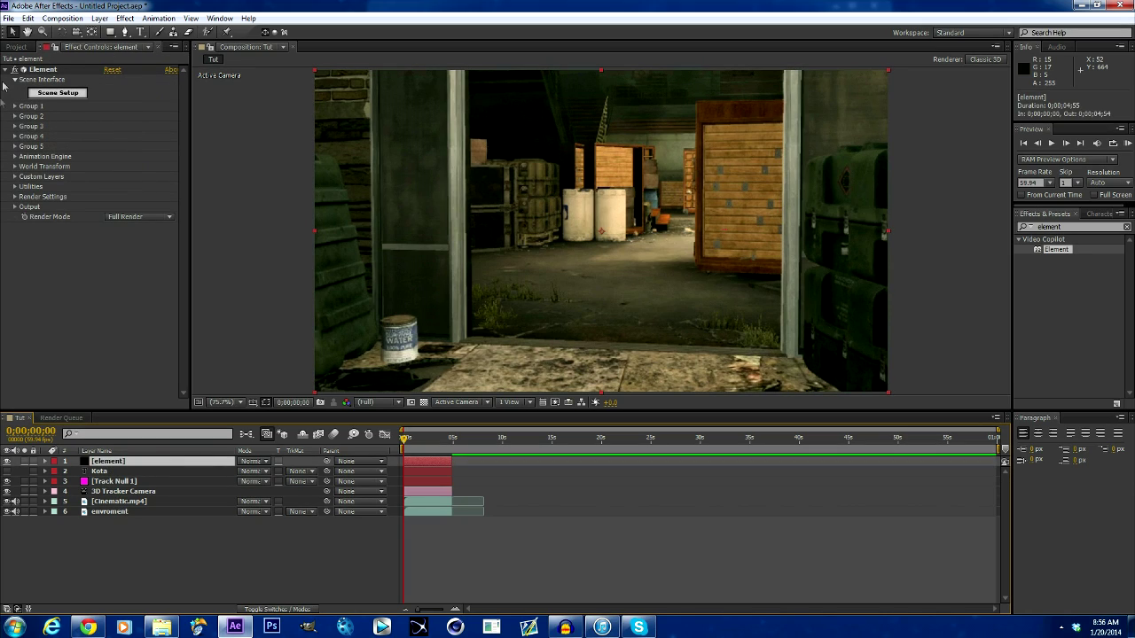
{"action": "left_click", "coordinate": [15, 177]}
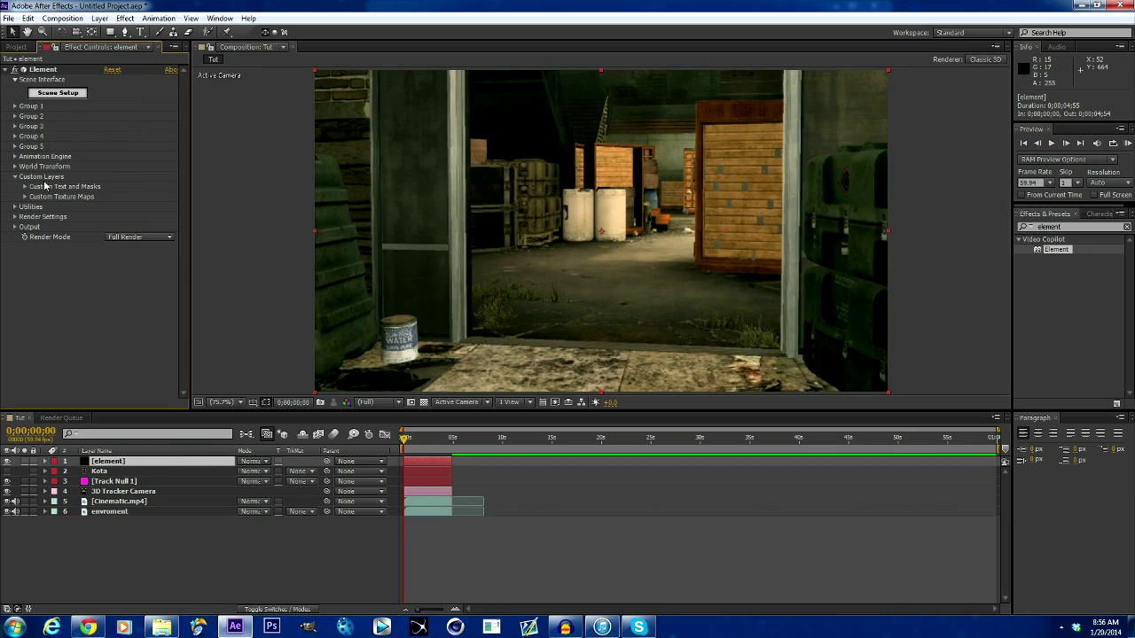
{"action": "left_click", "coordinate": [26, 186]}
{"action": "left_click", "coordinate": [140, 196]}
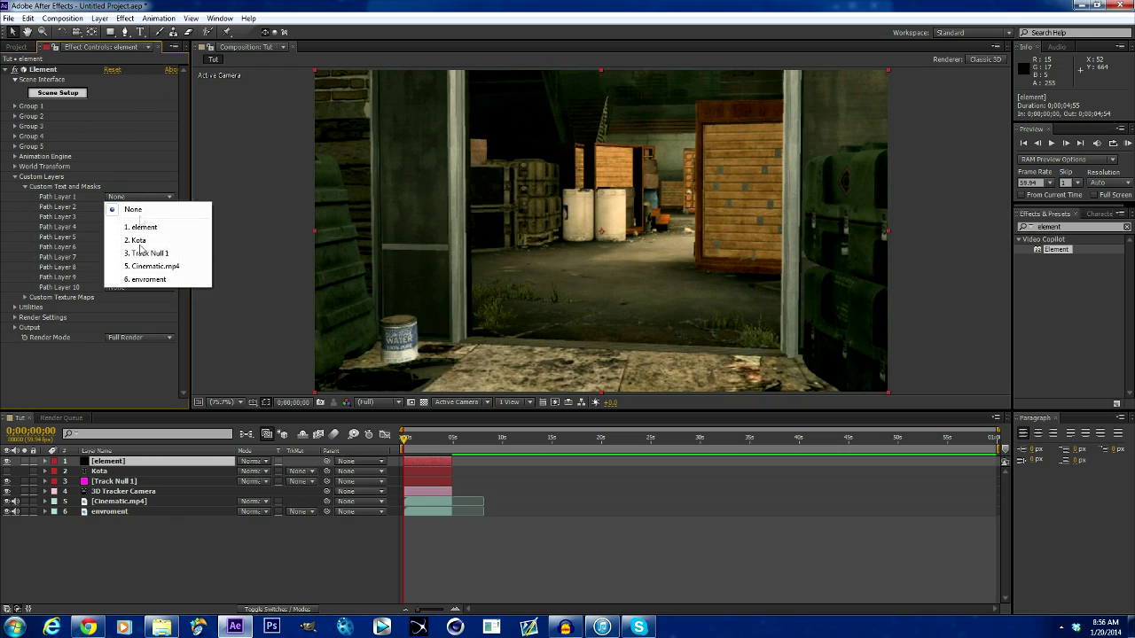
{"action": "left_click", "coordinate": [136, 241]}
{"action": "left_click", "coordinate": [25, 187]}
{"action": "left_click", "coordinate": [25, 196]}
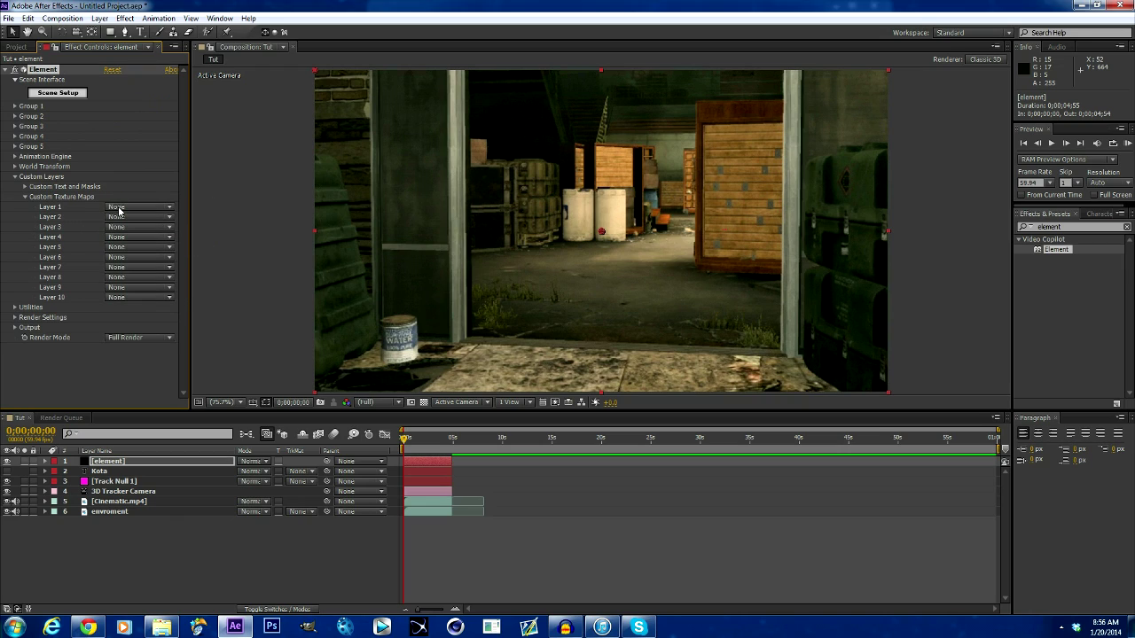
{"action": "left_click", "coordinate": [117, 207]}
{"action": "left_click", "coordinate": [143, 290]}
{"action": "left_click", "coordinate": [14, 176]}
In Element's Scene Setup, extrude the KOTA text and apply the Chrome preset material
{"action": "left_click", "coordinate": [50, 95]}
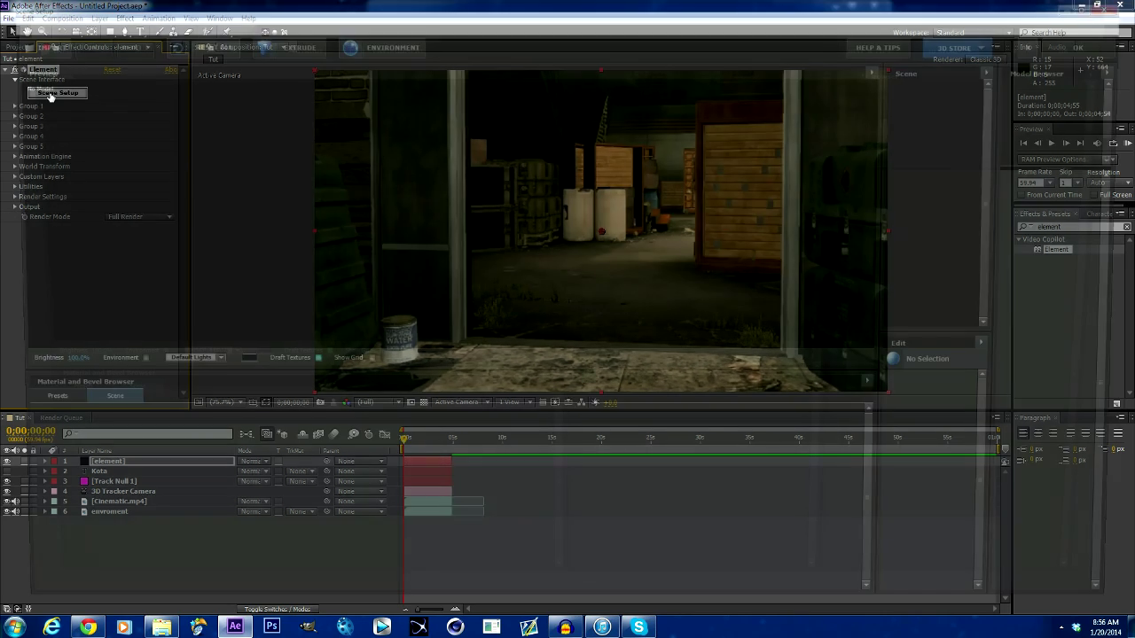
{"action": "left_click", "coordinate": [298, 51]}
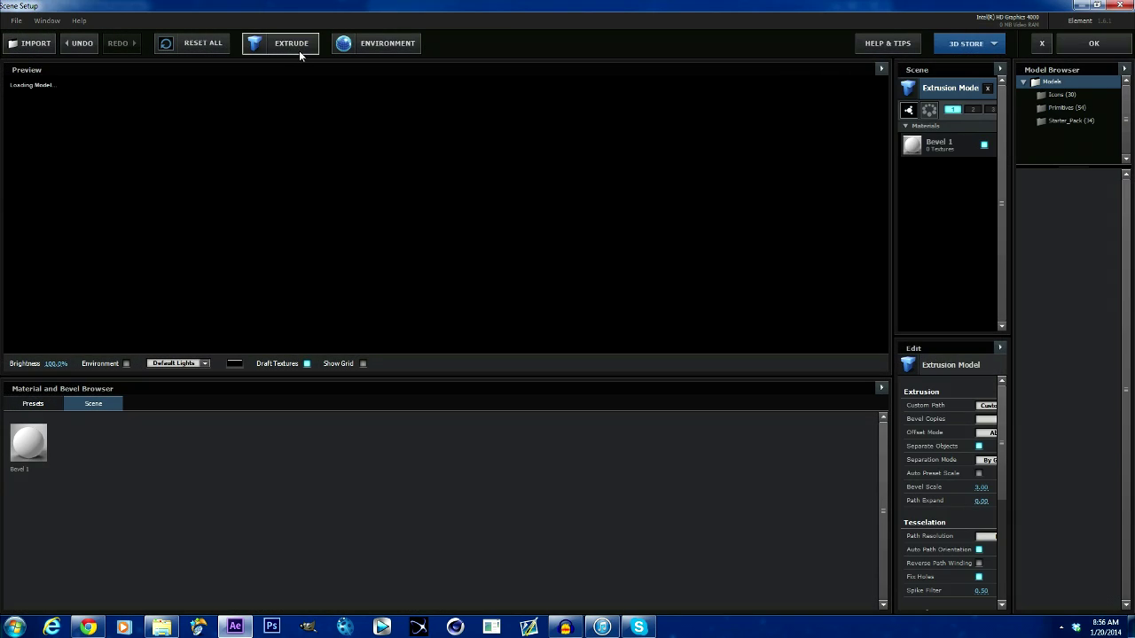
{"action": "left_click_drag", "start_coordinate": [560, 287], "coordinate": [454, 218]}
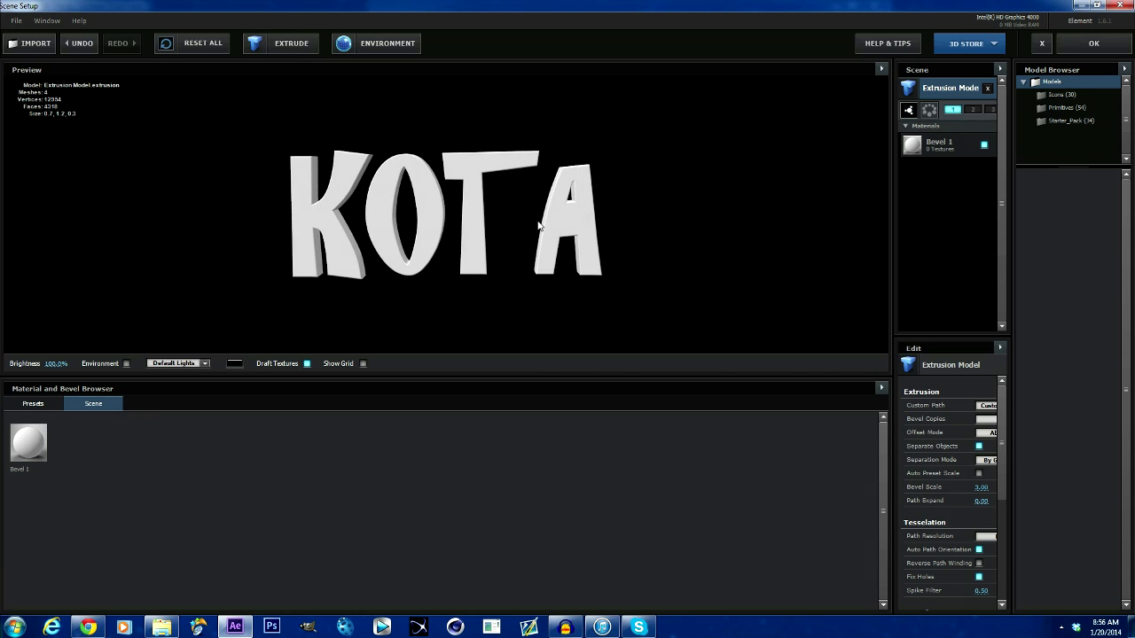
{"action": "left_click", "coordinate": [32, 403]}
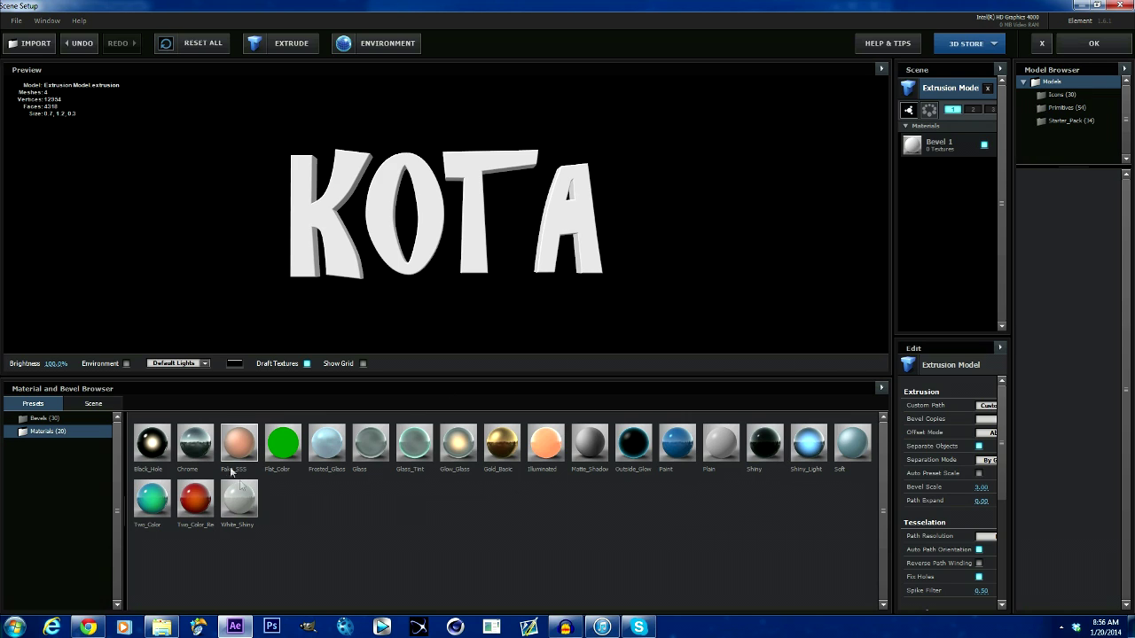
{"action": "left_click_drag", "start_coordinate": [208, 454], "coordinate": [396, 273]}
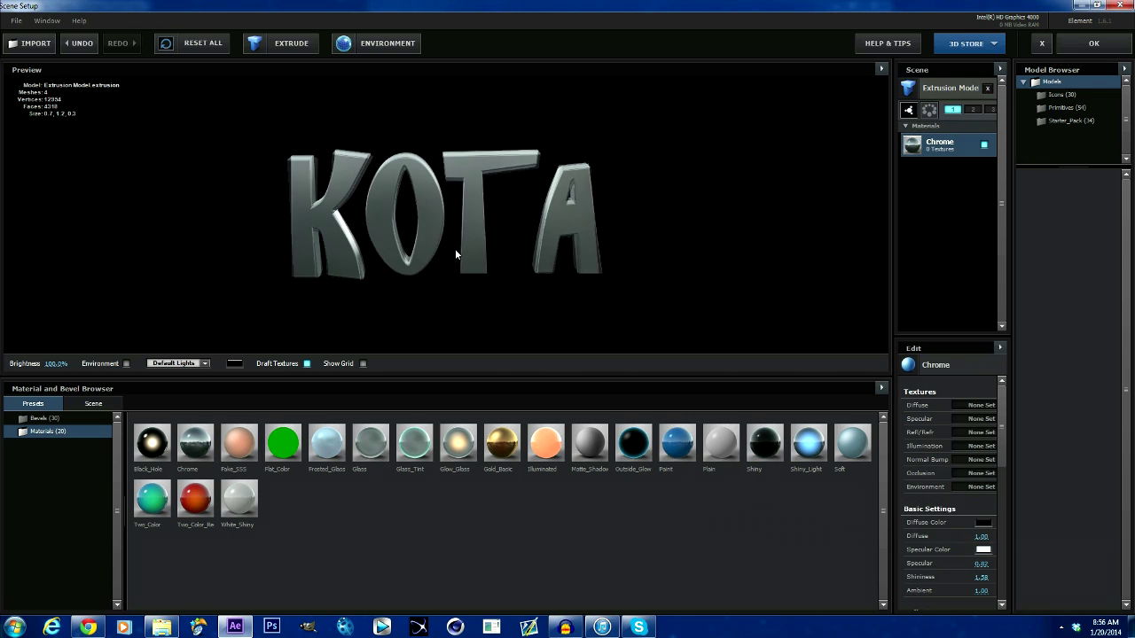
{"action": "mouse_move", "coordinate": [451, 241]}
{"action": "left_mouse_down"}
{"action": "mouse_move", "coordinate": [451, 222]}
{"action": "mouse_move", "coordinate": [452, 236]}
{"action": "left_mouse_up"}
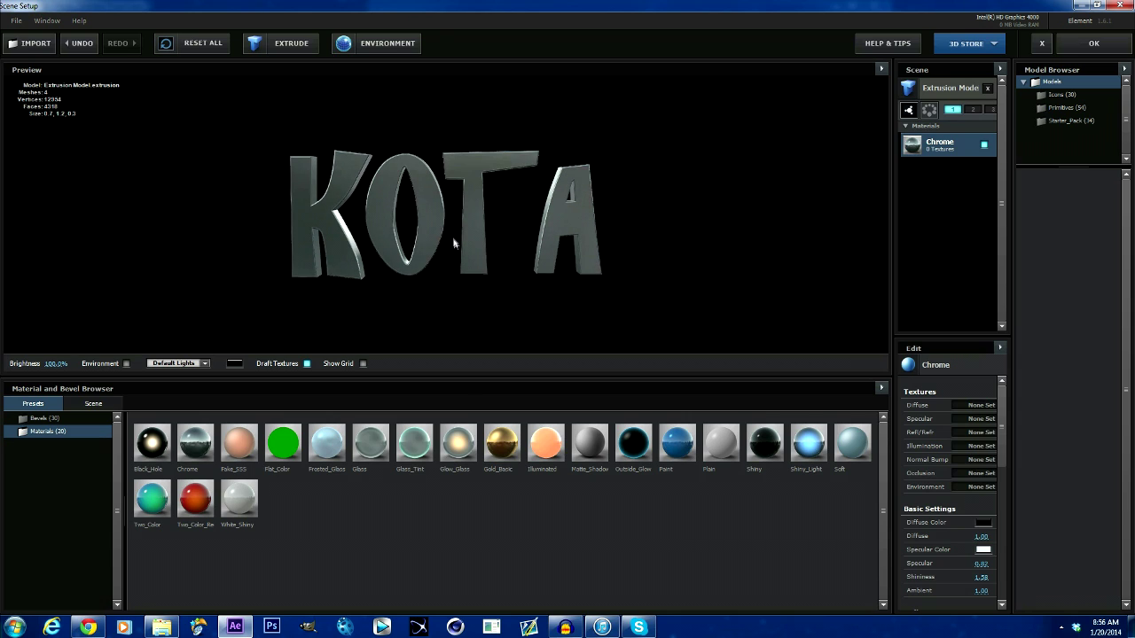
{"action": "left_click", "coordinate": [360, 46]}
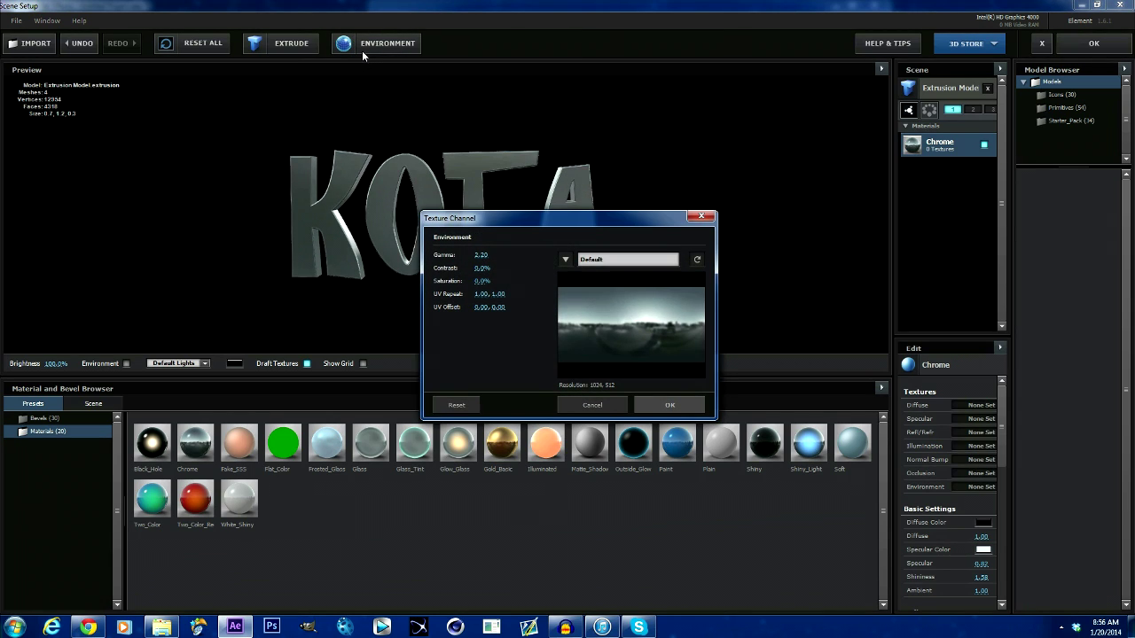
Set the environment map to Custom Layer 1 (Cinematic.mp4)
{"action": "left_click", "coordinate": [564, 258]}
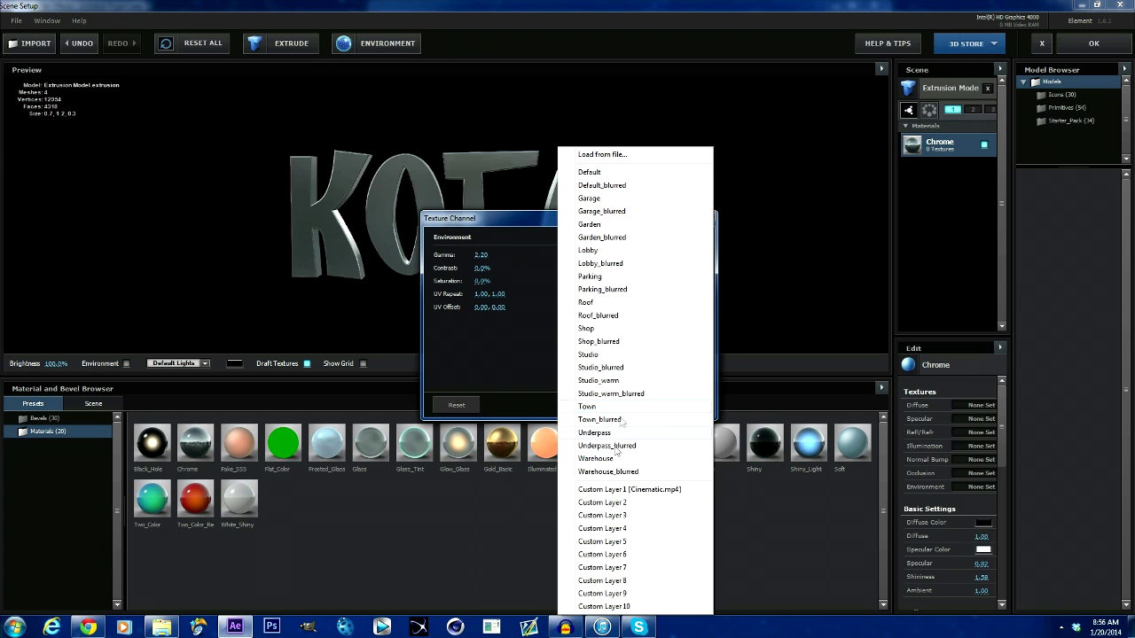
{"action": "left_click", "coordinate": [606, 491]}
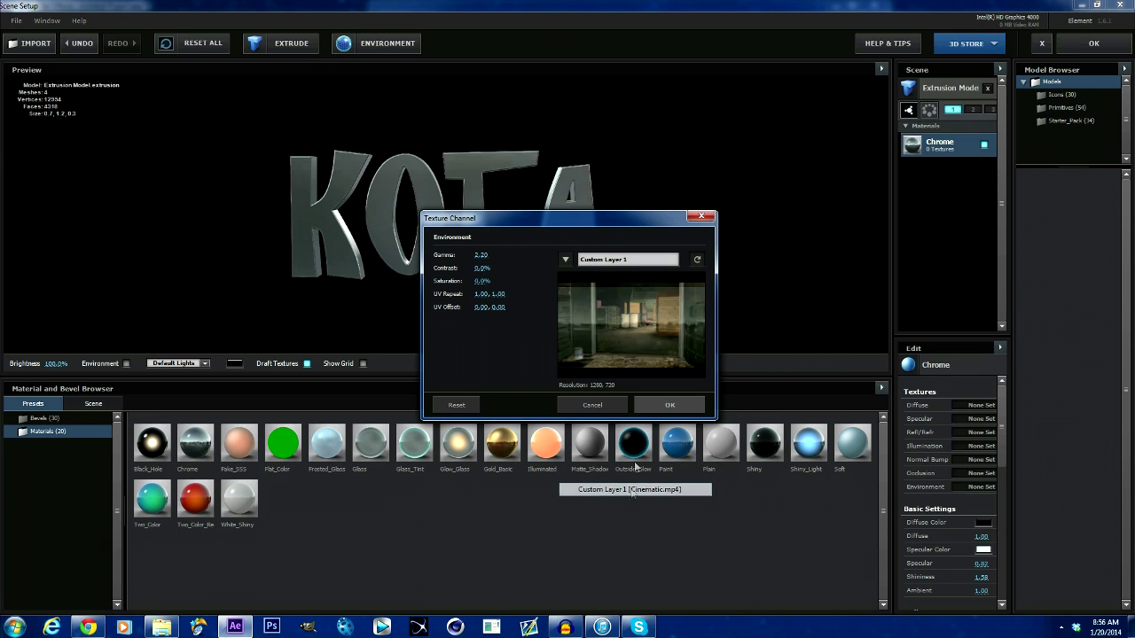
{"action": "left_click", "coordinate": [669, 405]}
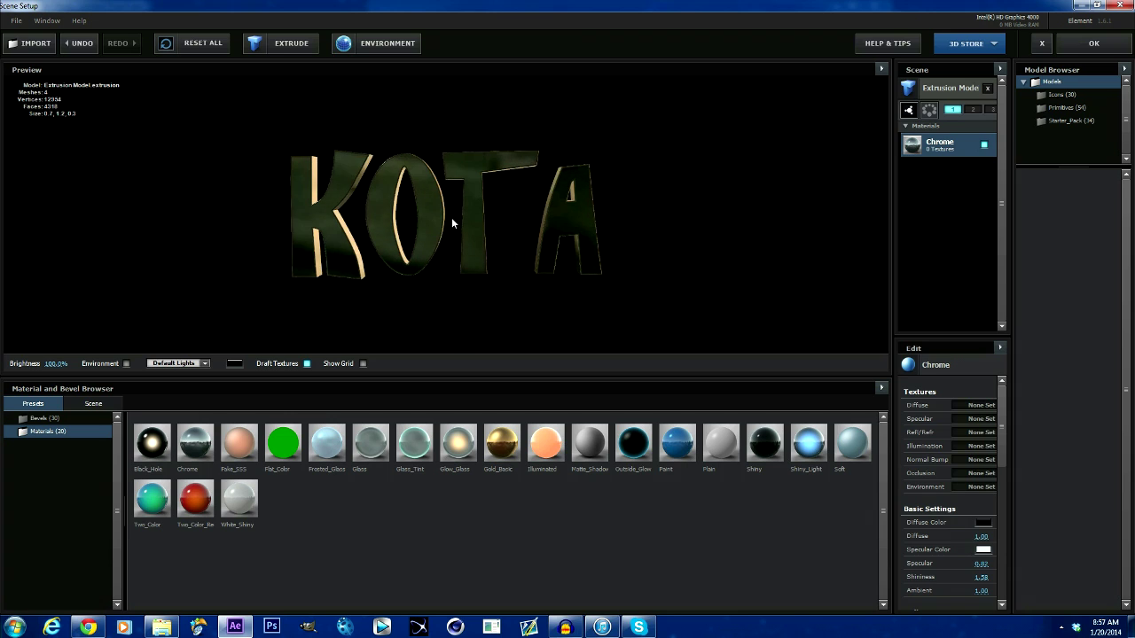
Accept the Element scene, preview playback, then show Track Null 1's Position and Element's Group 1
{"action": "left_click", "coordinate": [1095, 45]}
{"action": "key", "text": "space"}
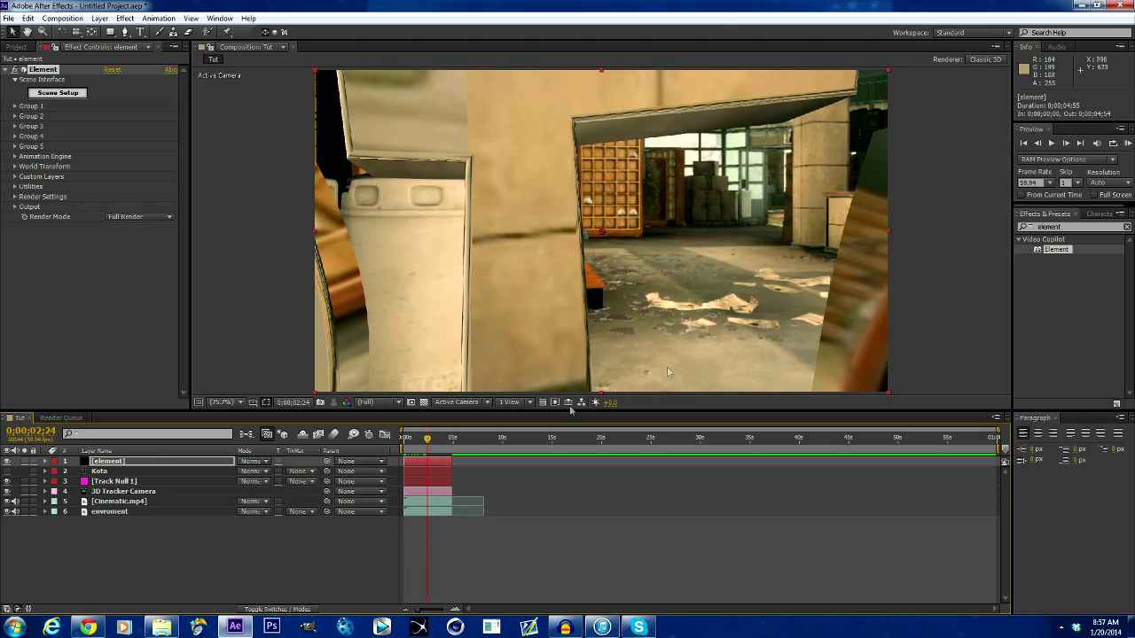
{"action": "left_click", "coordinate": [111, 481]}
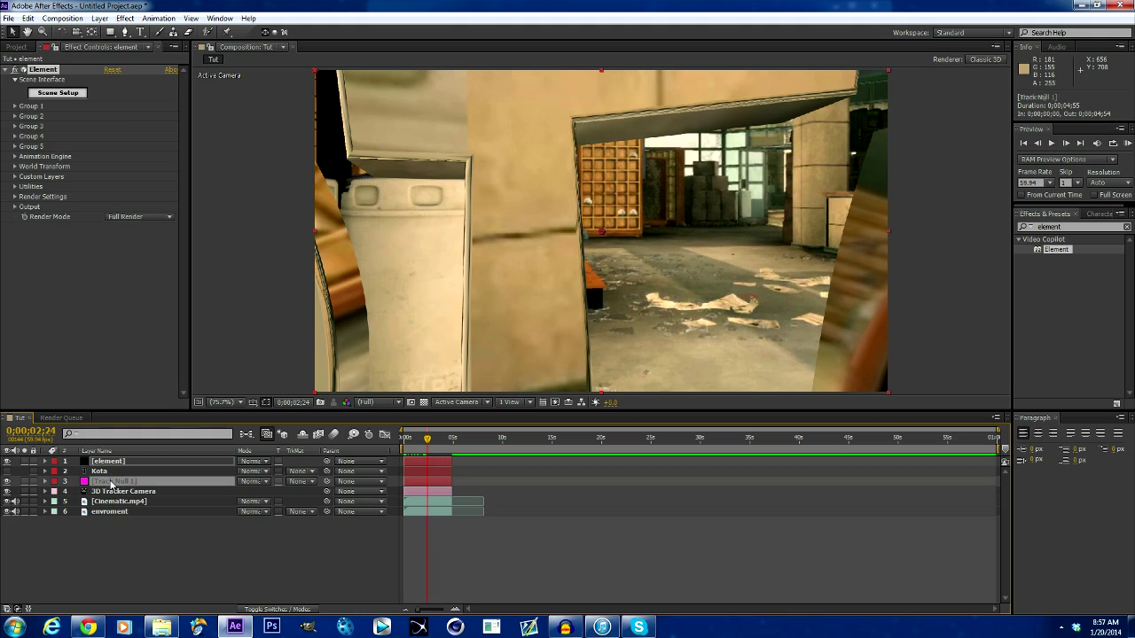
{"action": "key", "text": "p"}
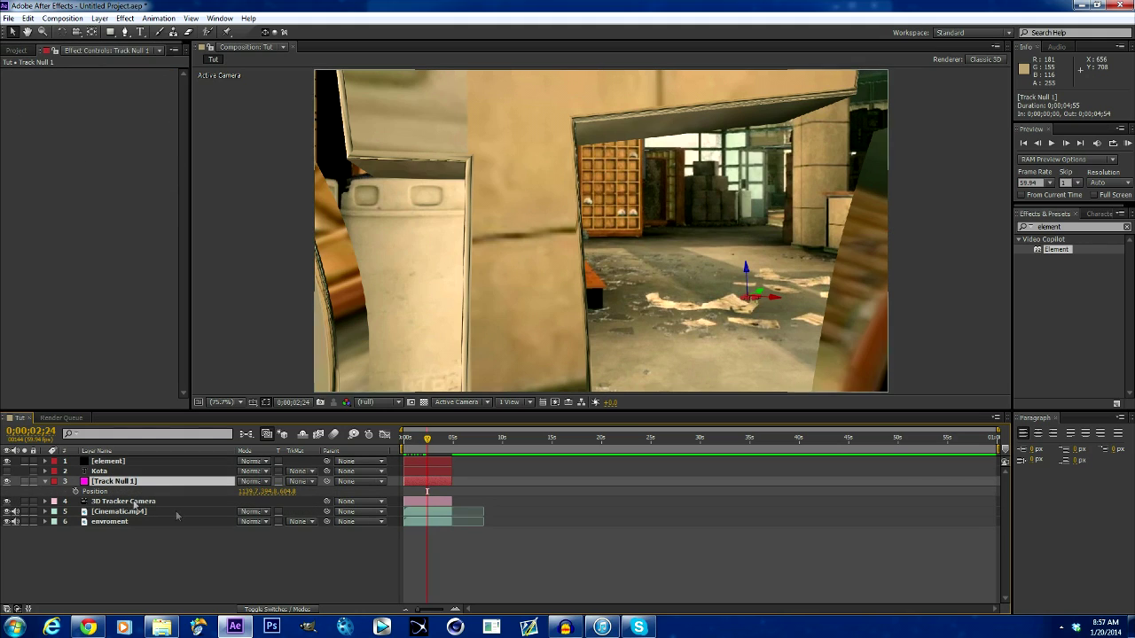
{"action": "left_click", "coordinate": [108, 461]}
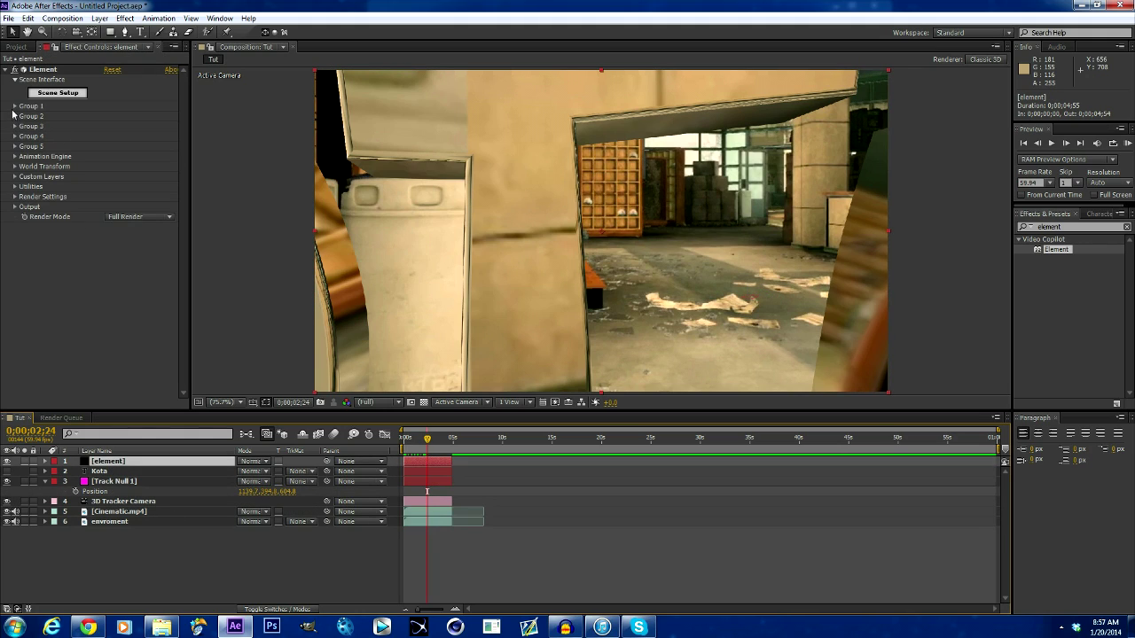
{"action": "left_click", "coordinate": [15, 106]}
Copy Track Null 1's position into Element's Position XY (1139.7, 394.8) and Position Z (604.8)
{"action": "left_click", "coordinate": [25, 116]}
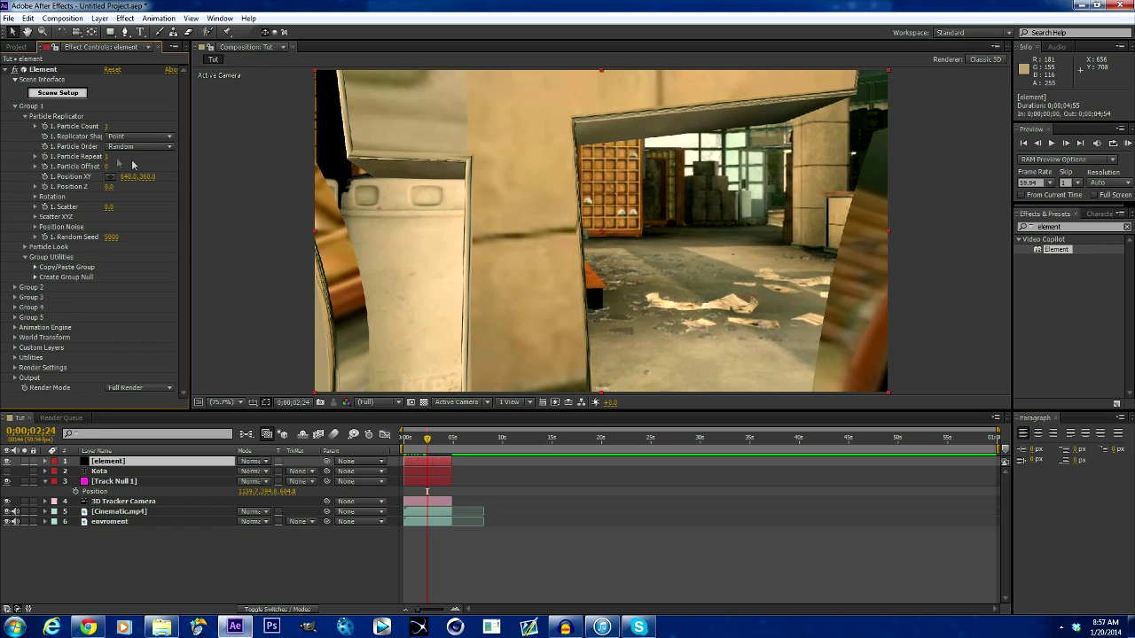
{"action": "left_click", "coordinate": [254, 490]}
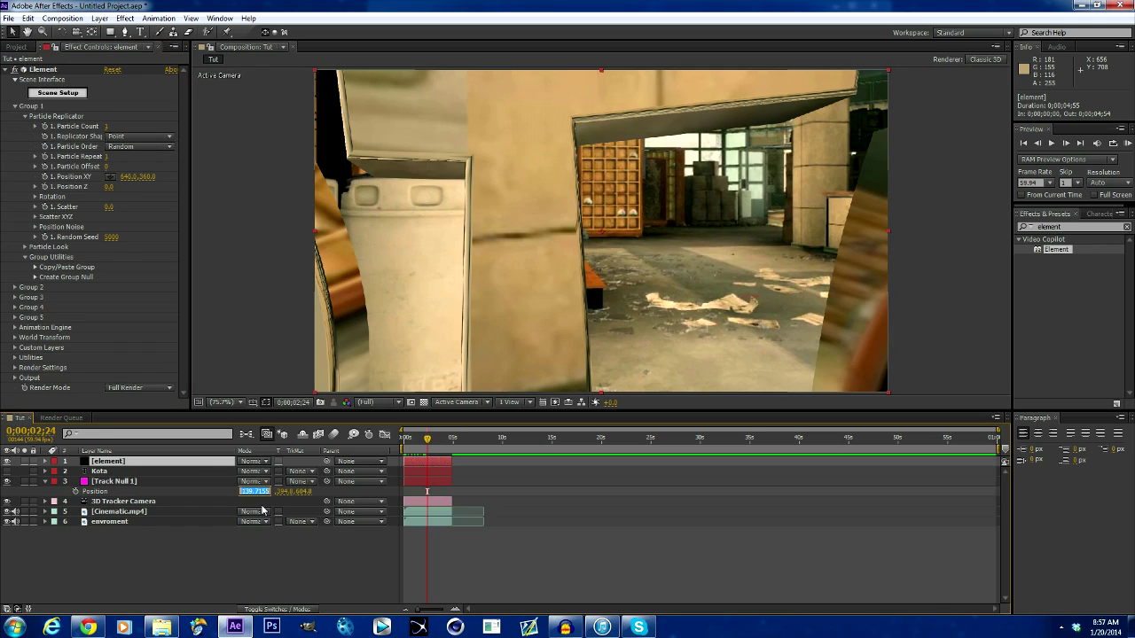
{"action": "left_click", "coordinate": [128, 177]}
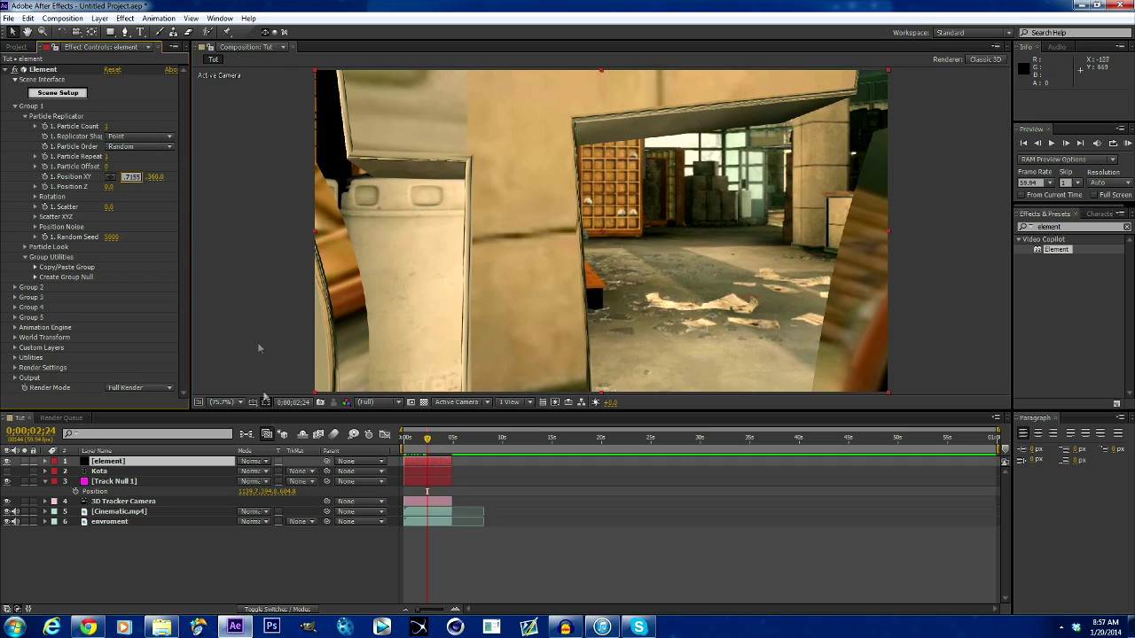
{"action": "left_click", "coordinate": [275, 491]}
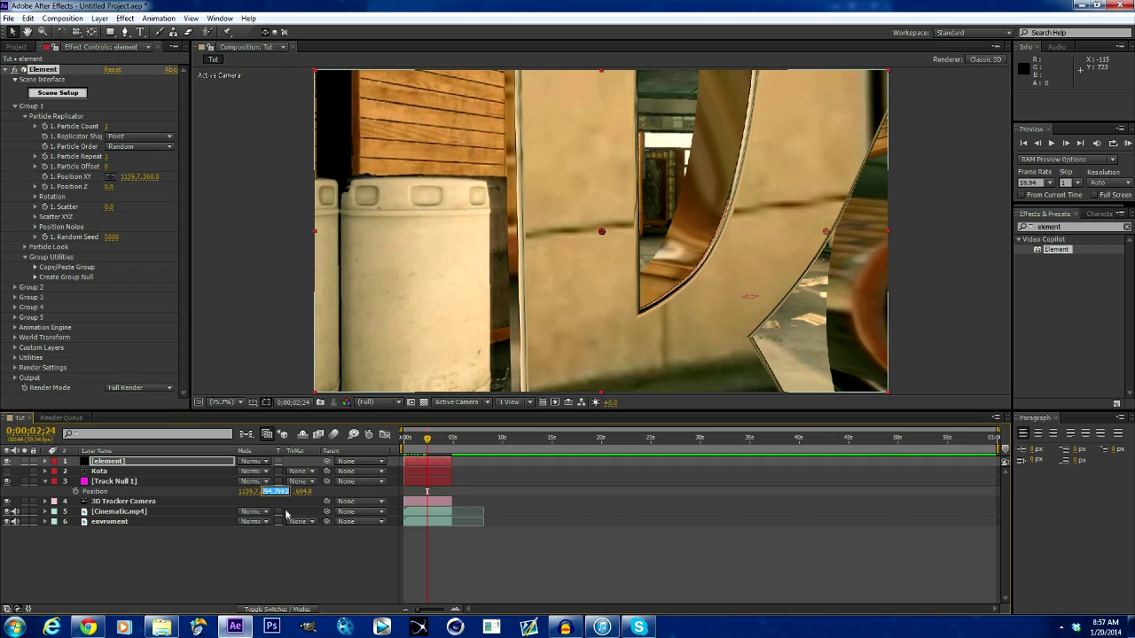
{"action": "left_click", "coordinate": [154, 177]}
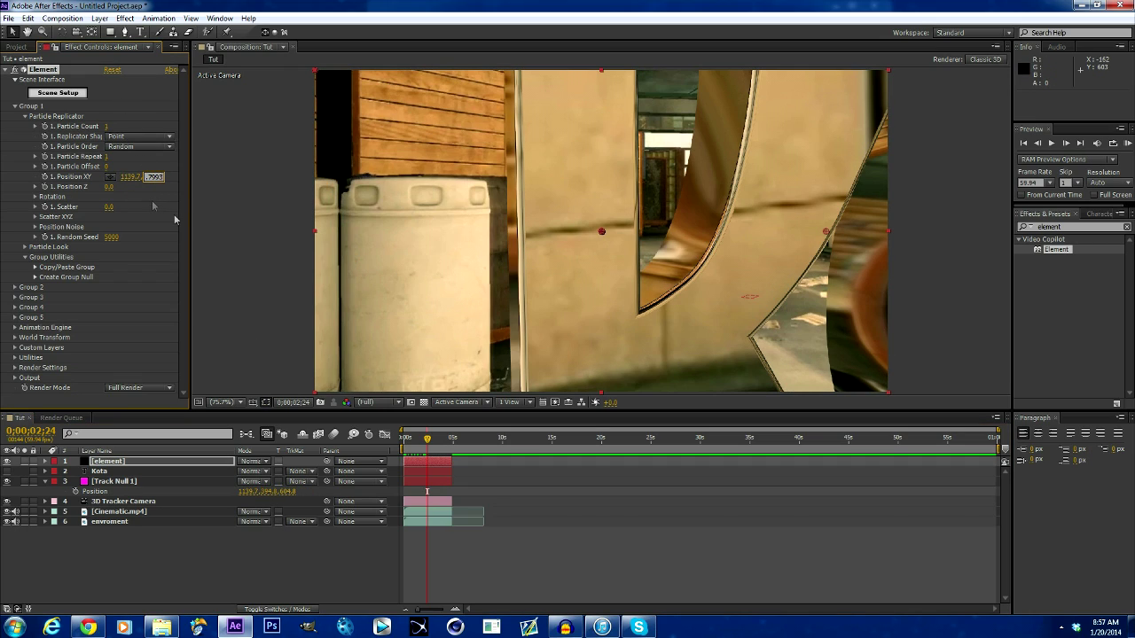
{"action": "left_click", "coordinate": [290, 491]}
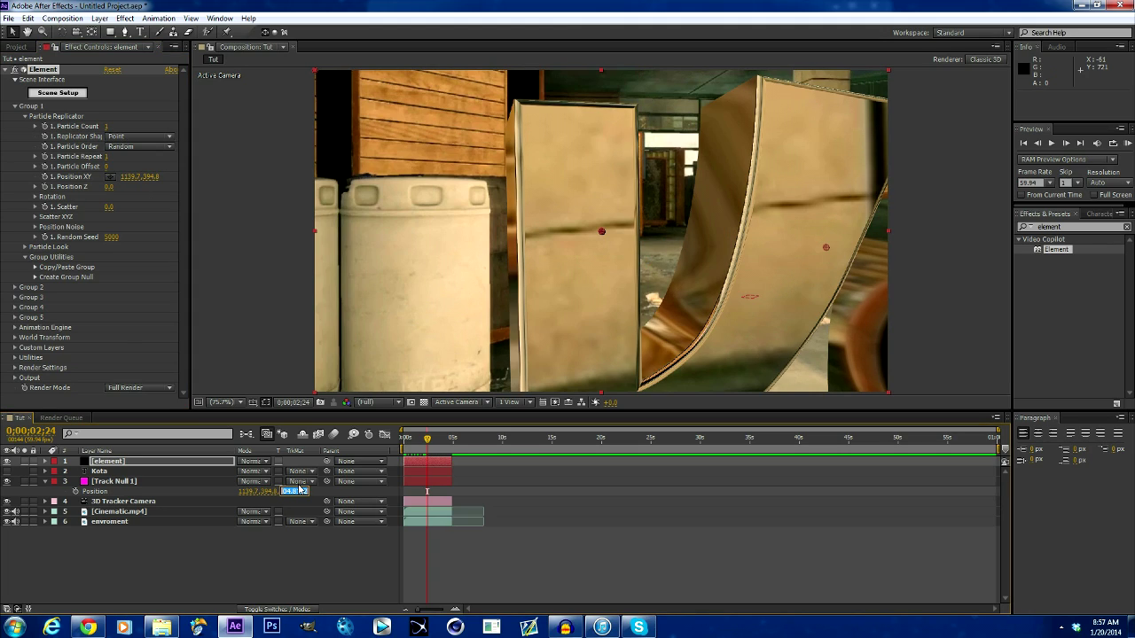
{"action": "left_click", "coordinate": [109, 187]}
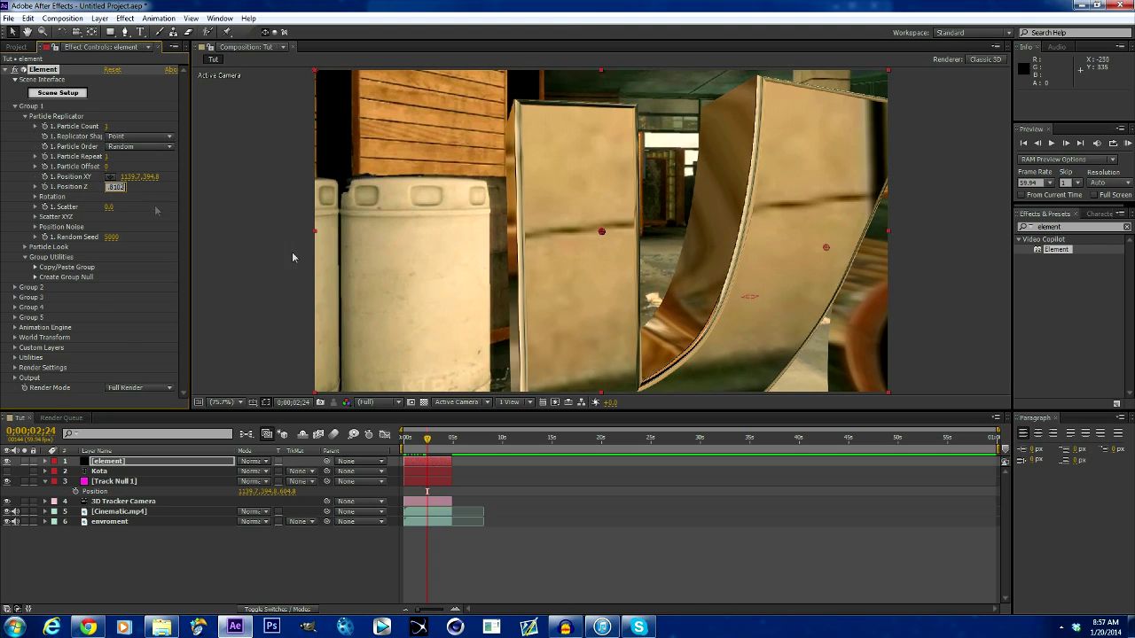
{"action": "type", "text": "604.8"}
{"action": "left_click", "coordinate": [233, 255]}
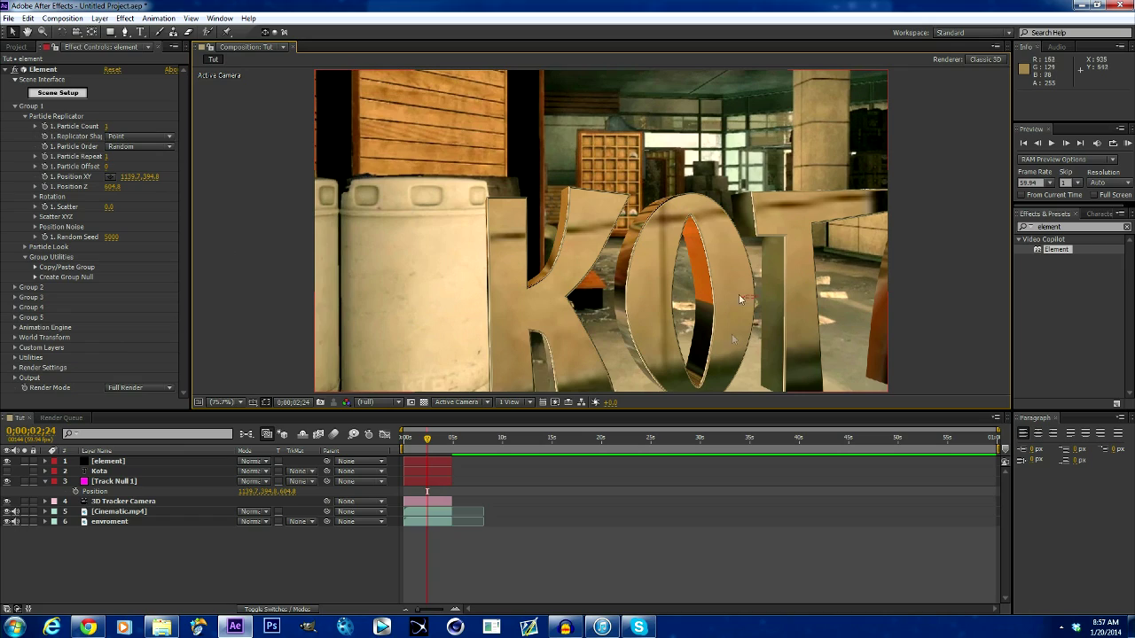
Tilt the Element group's X Rotation to 14 degrees, then ease it back to 7
{"action": "left_click", "coordinate": [36, 197]}
{"action": "left_click", "coordinate": [119, 206]}
{"action": "type", "text": "14"}
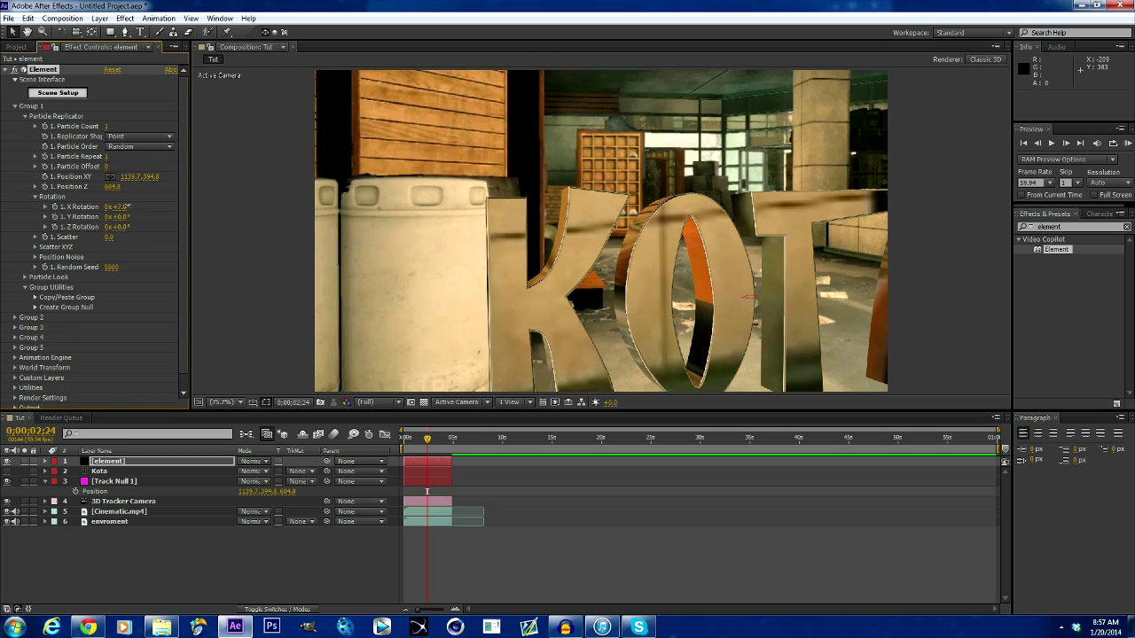
{"action": "key", "text": "Return"}
{"action": "mouse_move", "coordinate": [130, 206]}
{"action": "left_mouse_down"}
{"action": "mouse_move", "coordinate": [121, 217]}
{"action": "mouse_move", "coordinate": [133, 219]}
{"action": "left_mouse_up"}
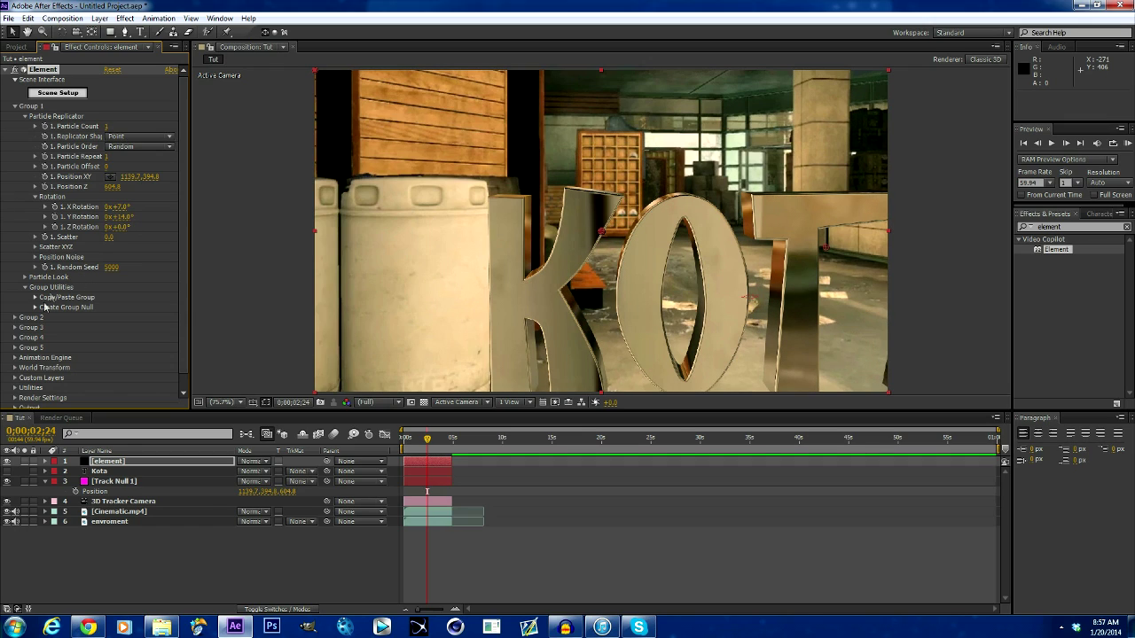
Shrink particle size to about 7.92, raise Position Y to 221.8, and return the playhead to the start
{"action": "left_click", "coordinate": [26, 277]}
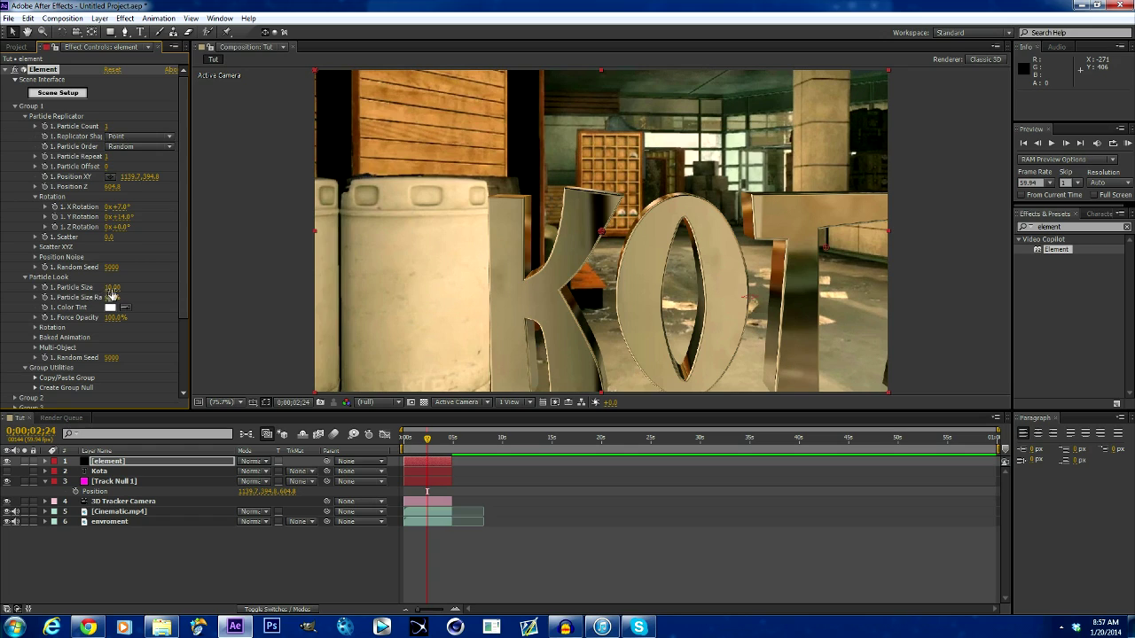
{"action": "left_click_drag", "start_coordinate": [111, 287], "coordinate": [93, 288]}
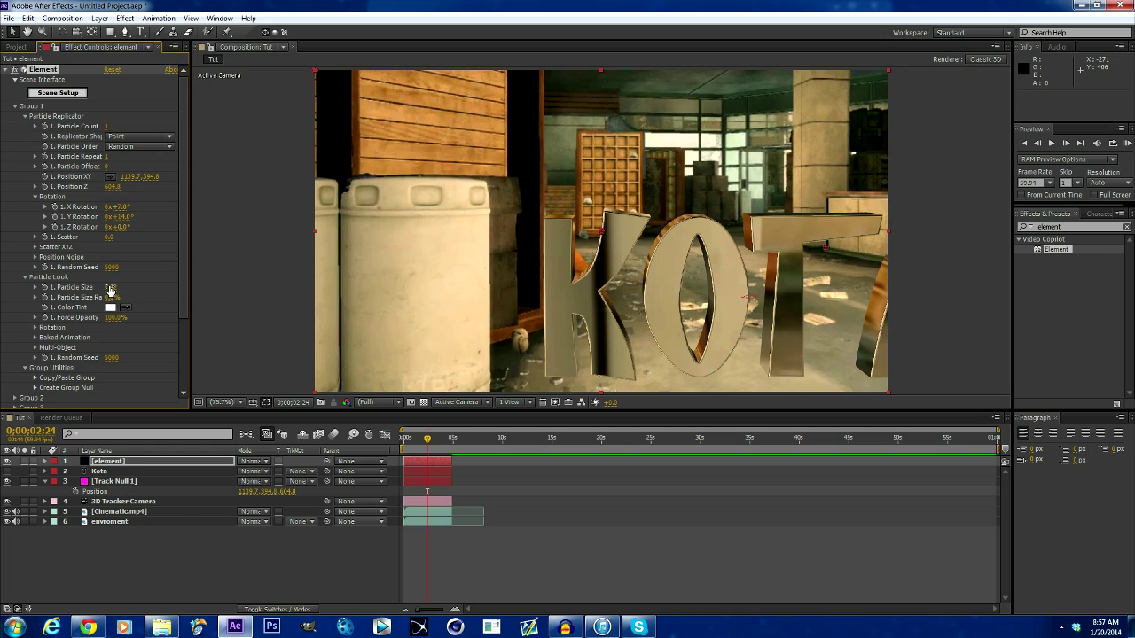
{"action": "left_click_drag", "start_coordinate": [110, 289], "coordinate": [104, 291]}
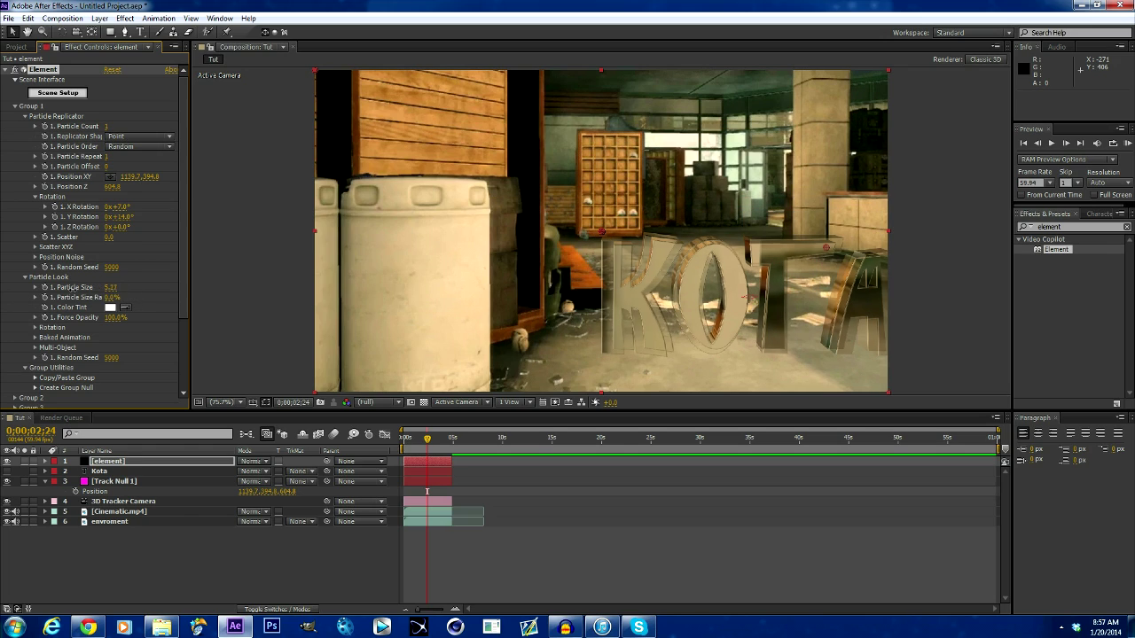
{"action": "left_click_drag", "start_coordinate": [151, 179], "coordinate": [67, 194]}
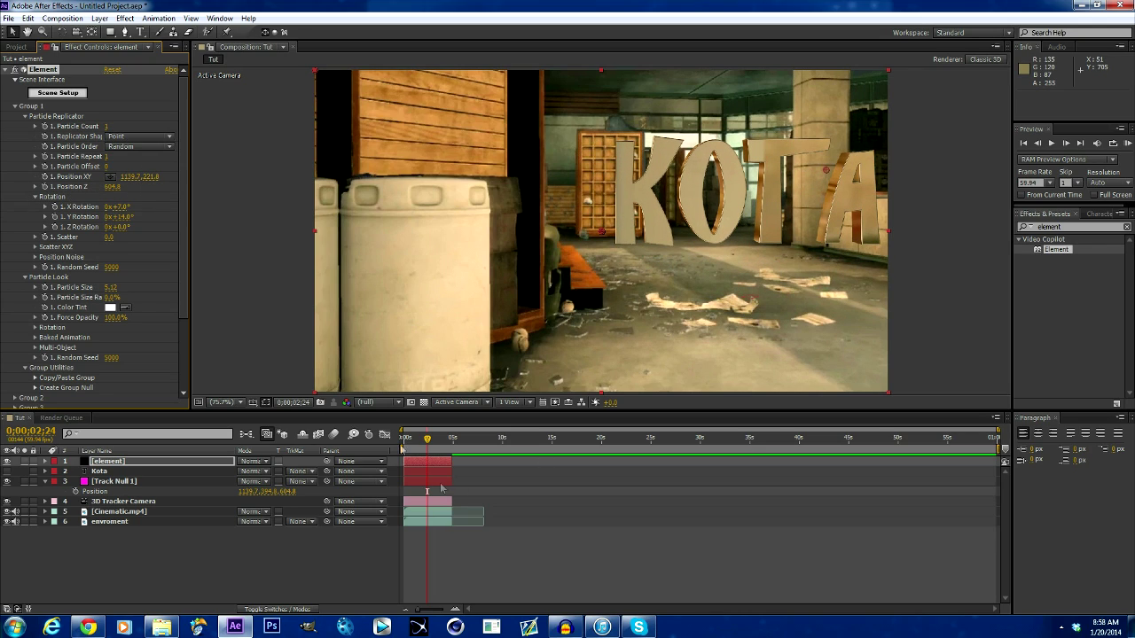
{"action": "mouse_move", "coordinate": [426, 438]}
{"action": "left_mouse_down"}
{"action": "mouse_move", "coordinate": [410, 442]}
{"action": "mouse_move", "coordinate": [435, 452]}
{"action": "left_mouse_up"}
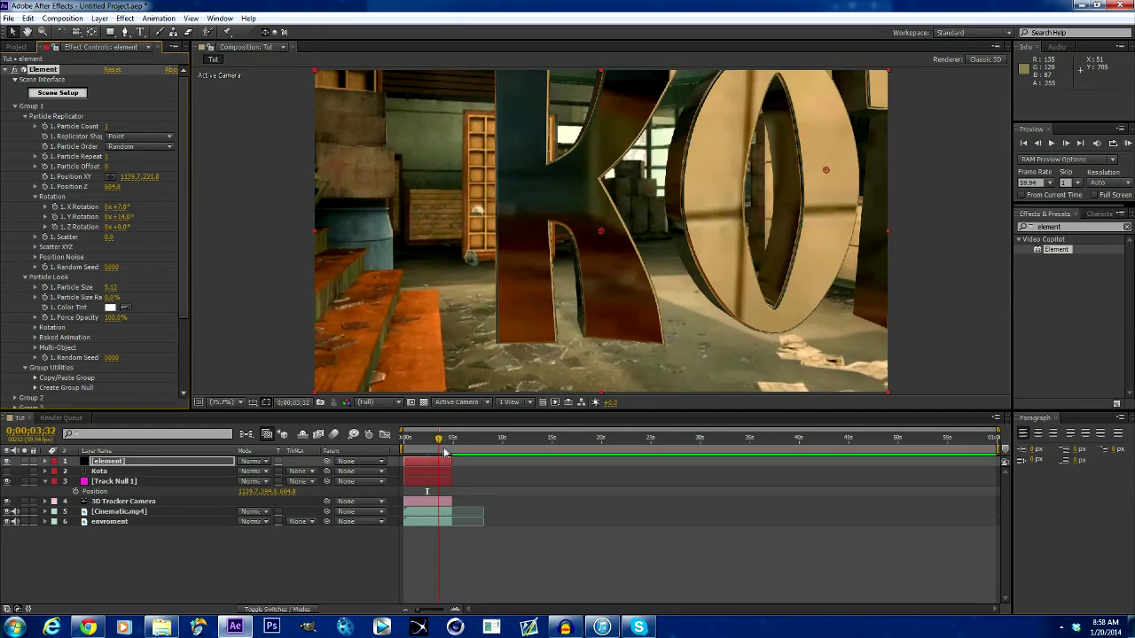
{"action": "left_click_drag", "start_coordinate": [445, 453], "coordinate": [399, 453]}
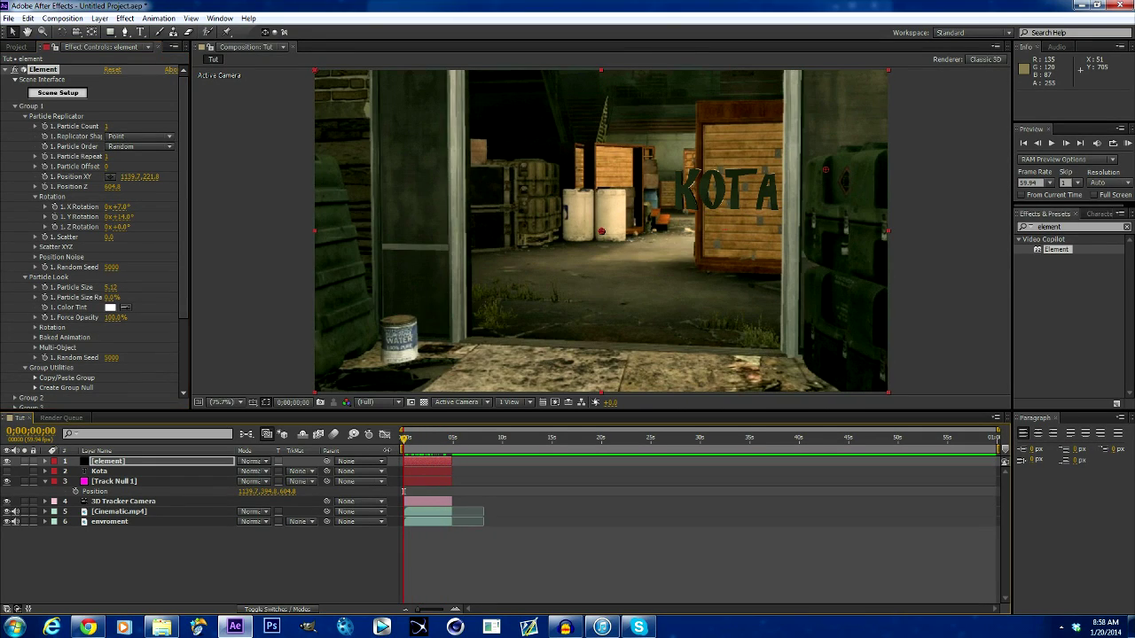
Duplicate the Cinematic.mp4 layer and move the copy to the top of the stack
{"action": "left_click", "coordinate": [128, 513]}
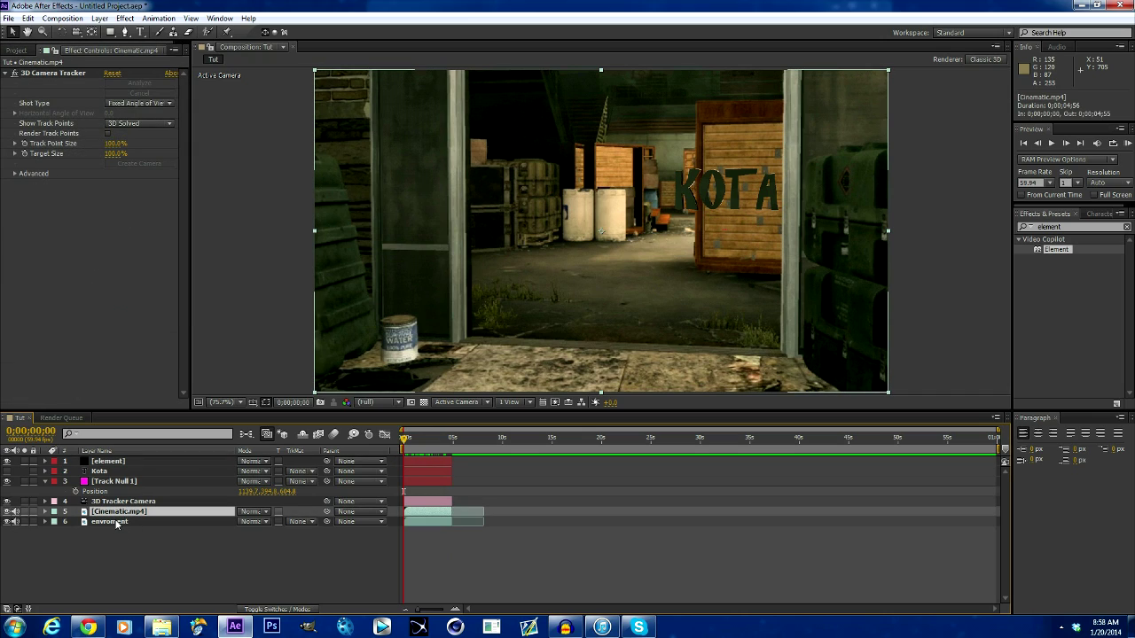
{"action": "key", "text": "ctrl+d"}
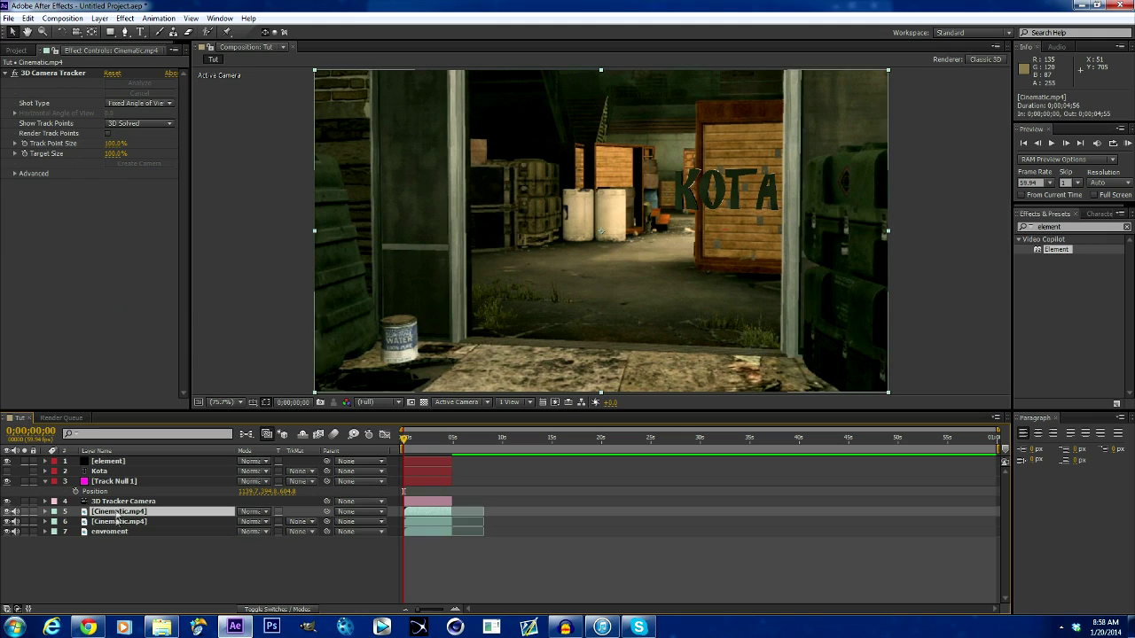
{"action": "left_click_drag", "start_coordinate": [115, 515], "coordinate": [124, 460]}
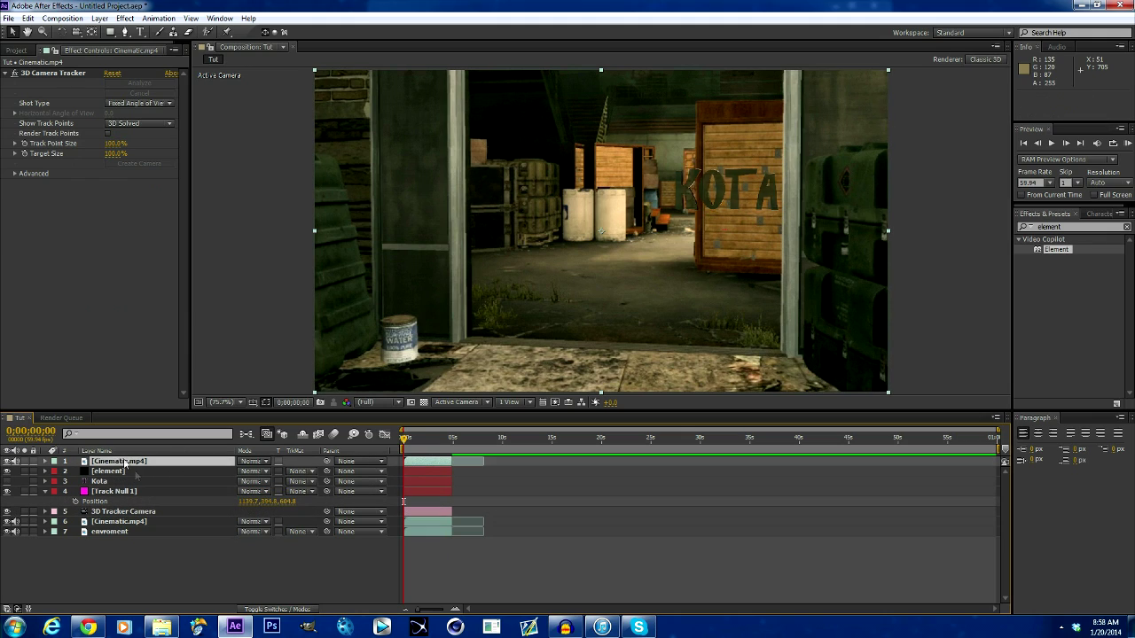
Draw a Pen mask around the near wooden crate on the top footage layer
{"action": "left_click", "coordinate": [126, 33]}
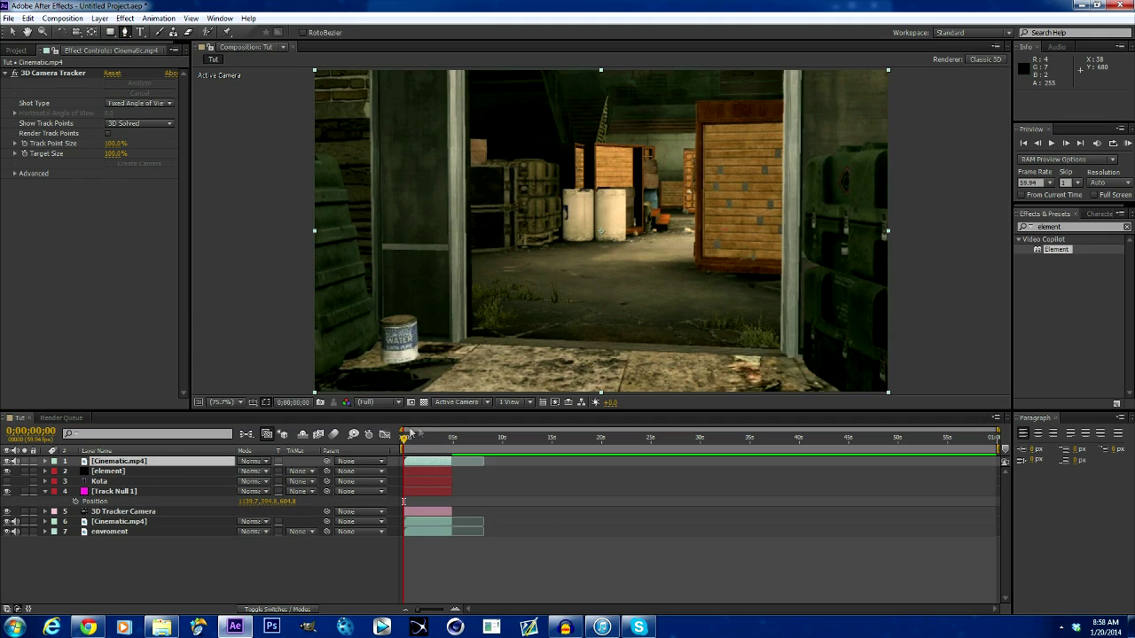
{"action": "left_click", "coordinate": [693, 263]}
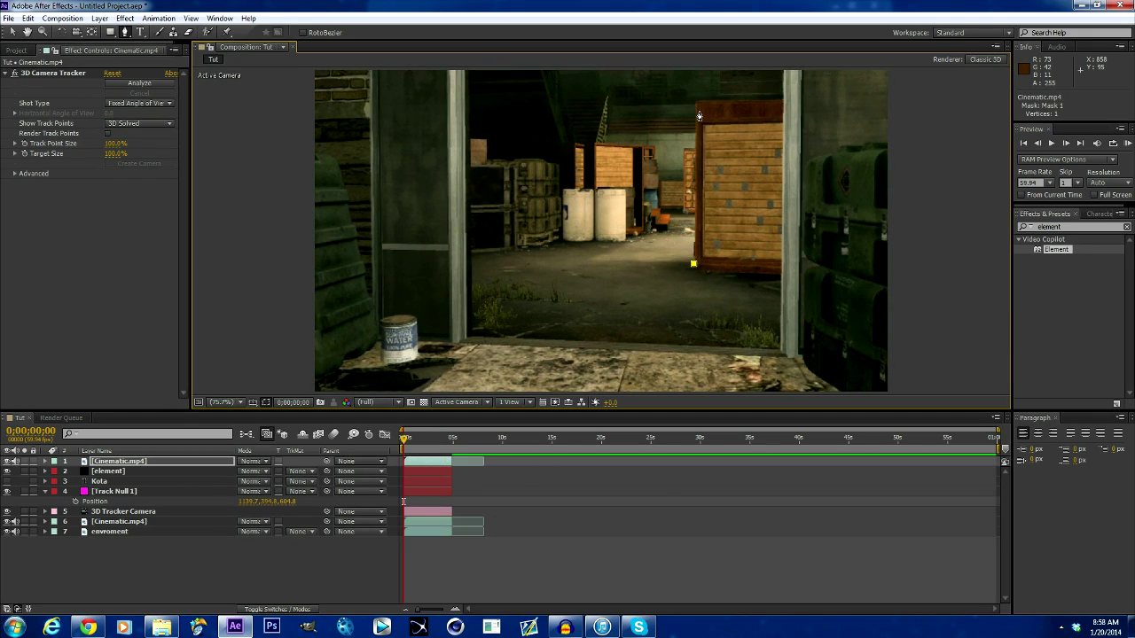
{"action": "left_click", "coordinate": [782, 104]}
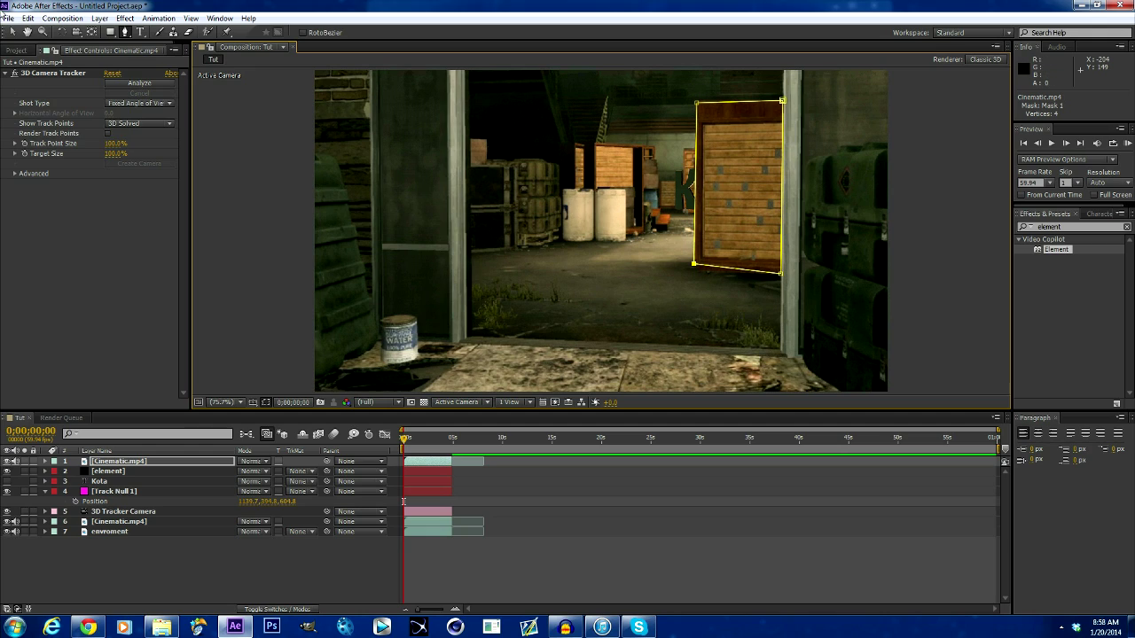
{"action": "left_click", "coordinate": [11, 33]}
{"action": "left_click", "coordinate": [146, 462]}
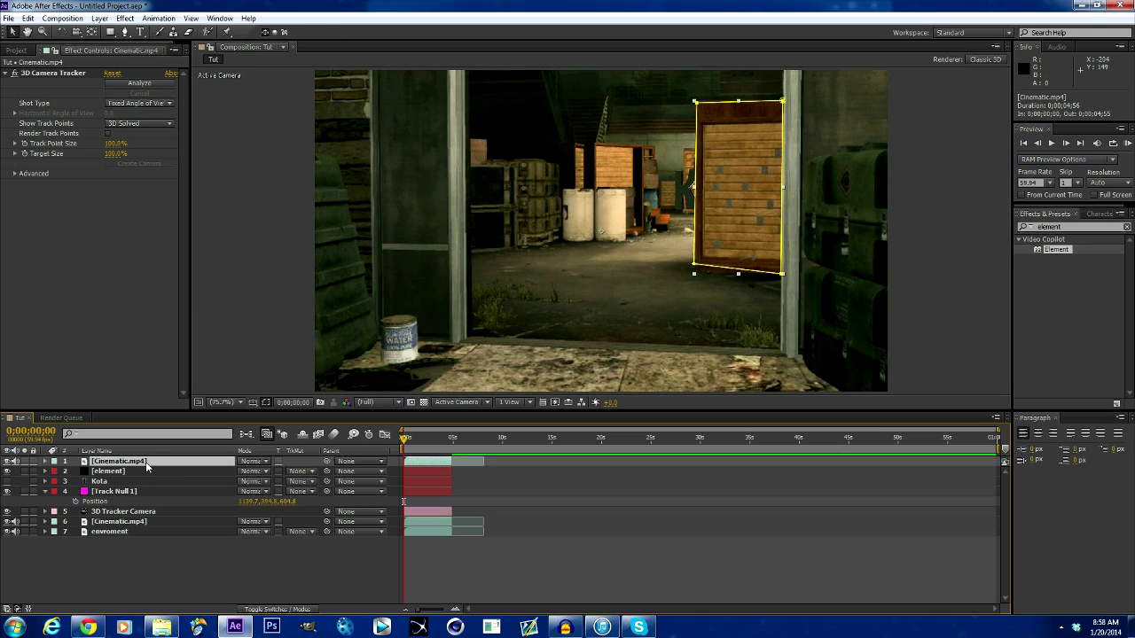
Keyframe Mask 1's path at the first frame, then realign it over the crate at 0;00;00;29 and after
{"action": "key", "text": "m"}
{"action": "left_click", "coordinate": [94, 482]}
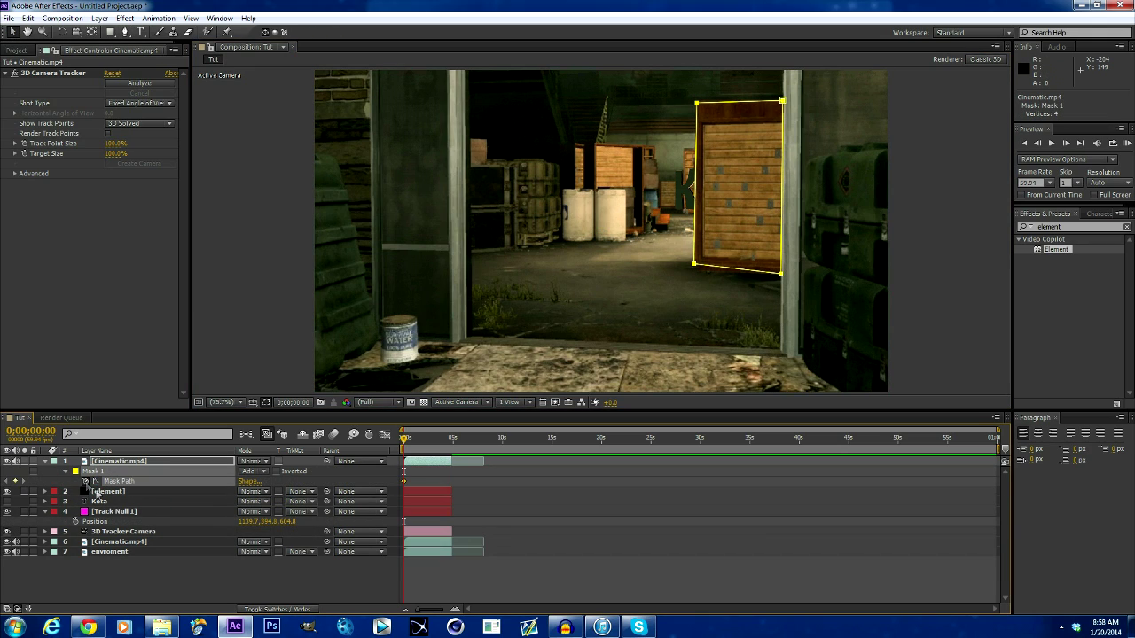
{"action": "left_click_drag", "start_coordinate": [407, 439], "coordinate": [410, 446]}
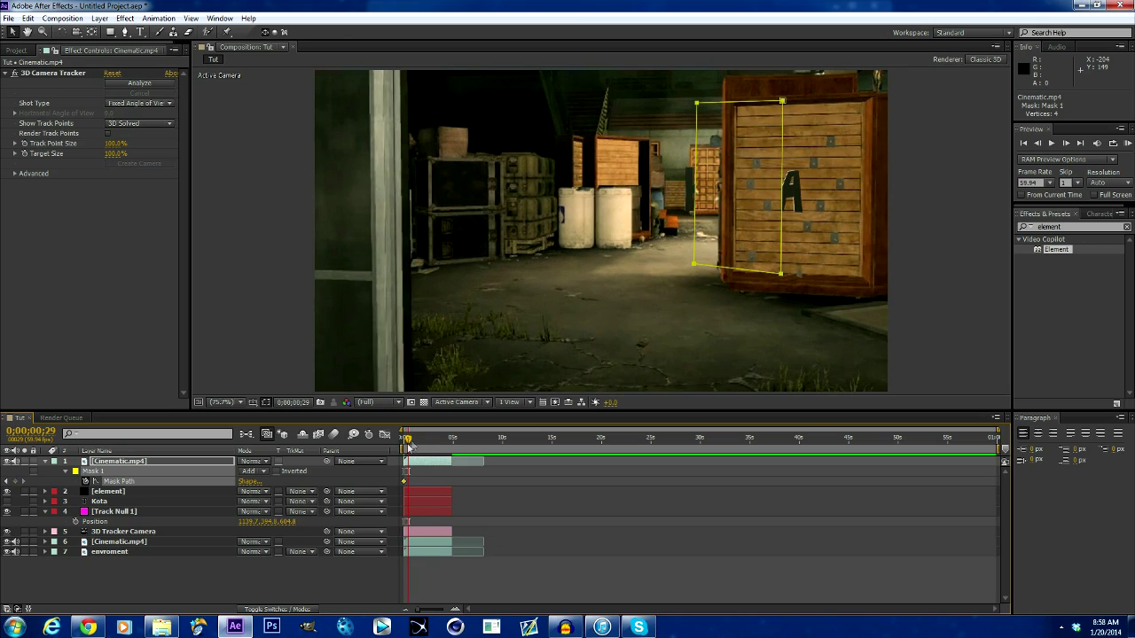
{"action": "left_click_drag", "start_coordinate": [704, 197], "coordinate": [719, 224]}
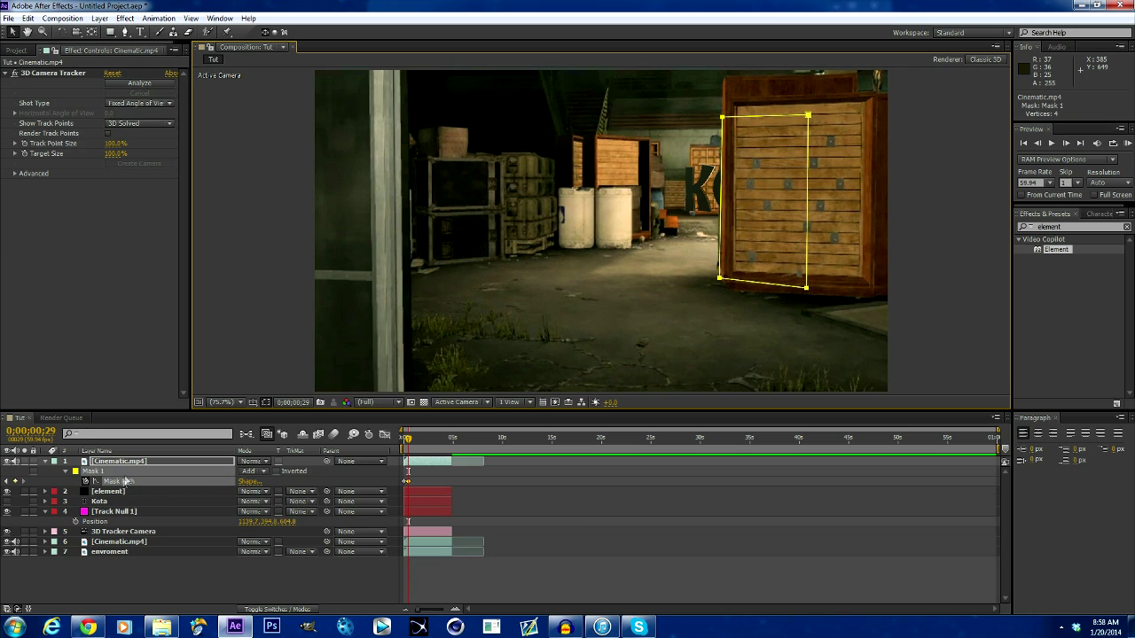
{"action": "left_click_drag", "start_coordinate": [410, 441], "coordinate": [412, 440]}
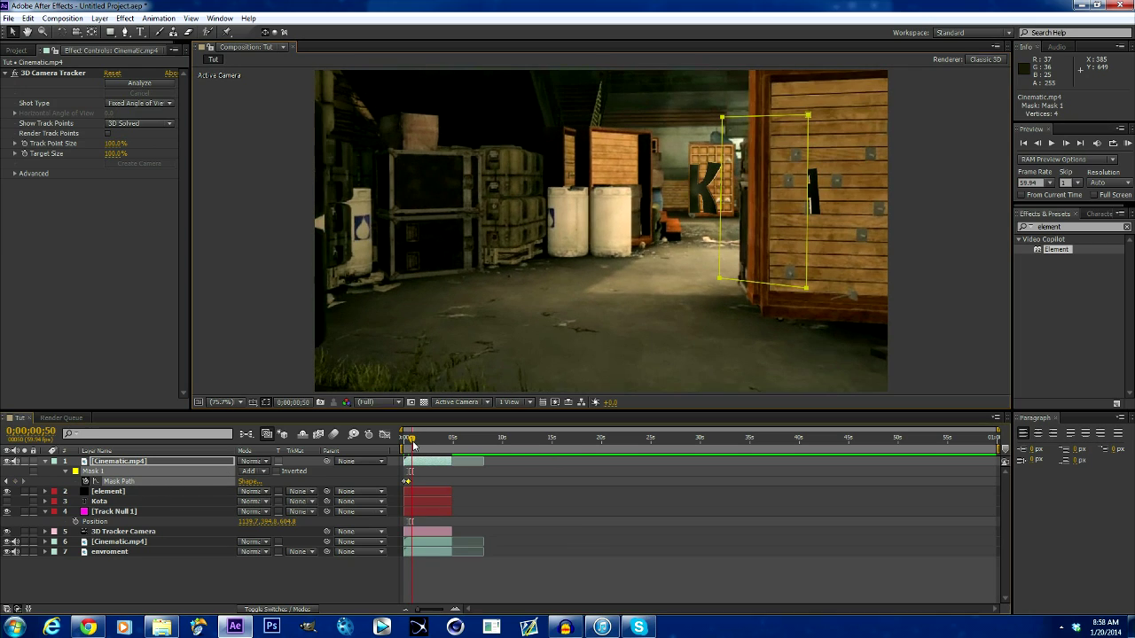
{"action": "left_click_drag", "start_coordinate": [729, 221], "coordinate": [748, 226]}
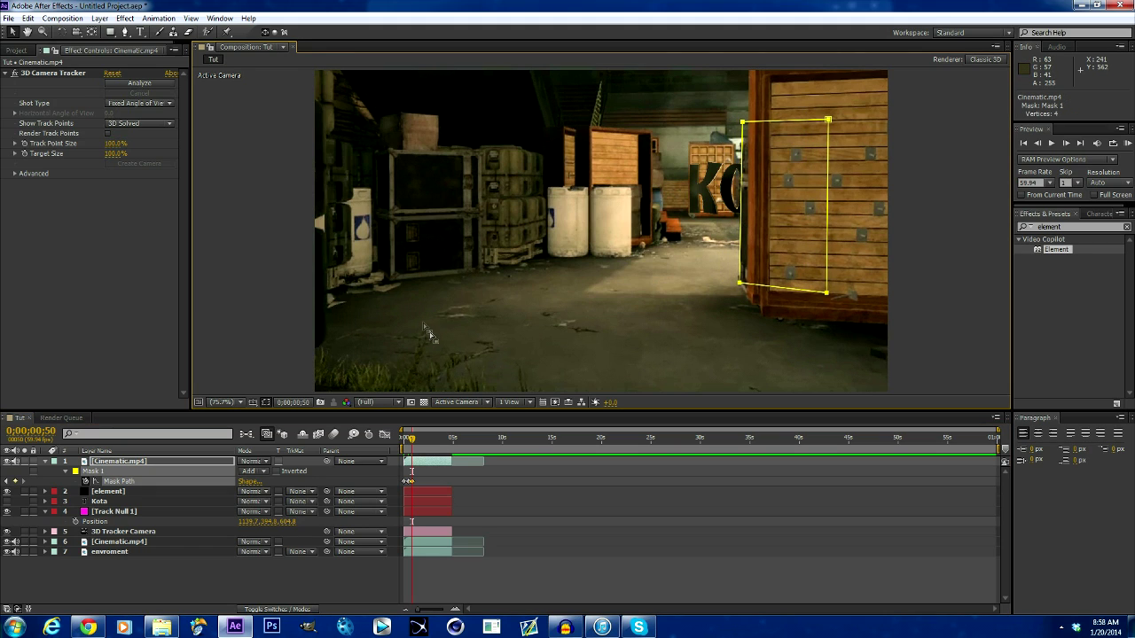
Move the mask onto the moving crate at 0;00;01;12 and 0;00;01;41
{"action": "left_click_drag", "start_coordinate": [410, 442], "coordinate": [415, 441]}
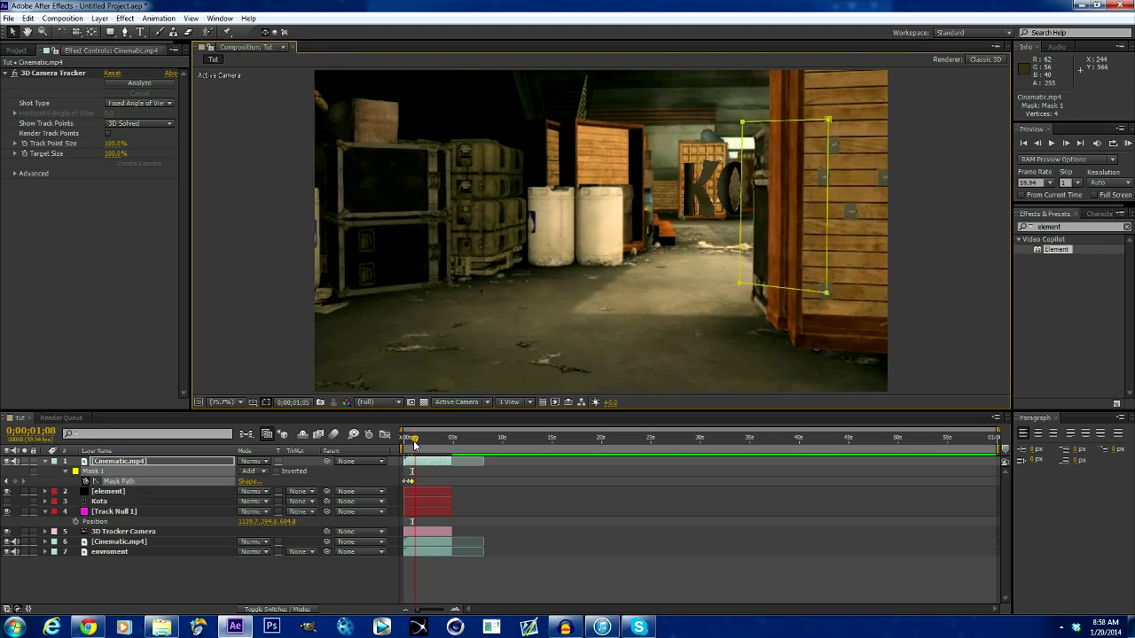
{"action": "left_click_drag", "start_coordinate": [743, 212], "coordinate": [764, 219]}
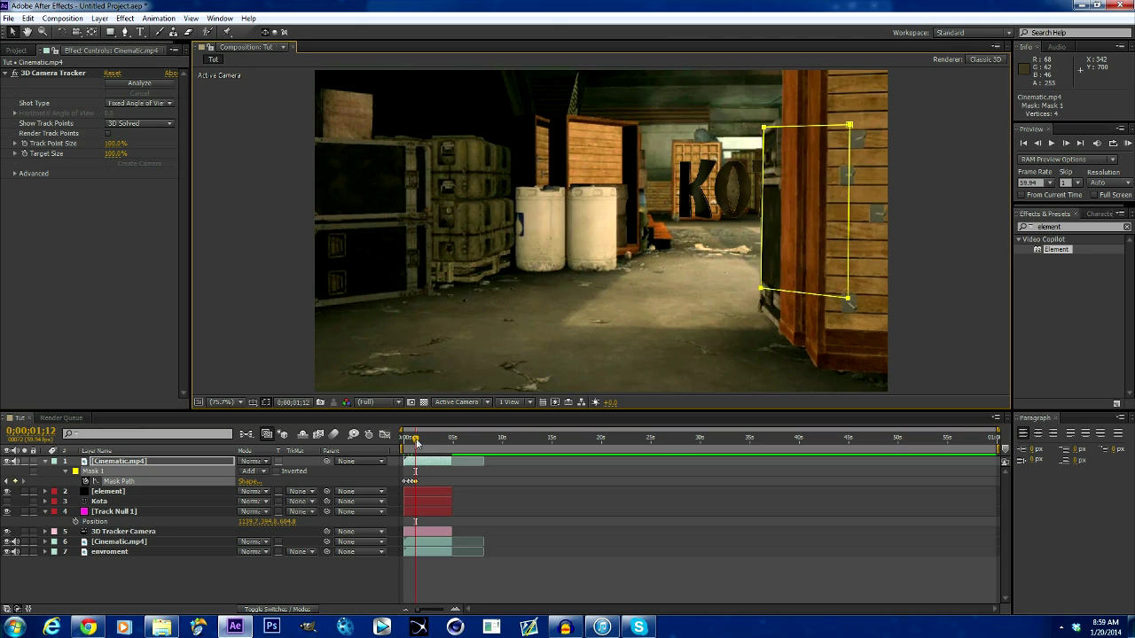
{"action": "left_click_drag", "start_coordinate": [418, 441], "coordinate": [421, 441]}
{"action": "left_click_drag", "start_coordinate": [764, 221], "coordinate": [817, 232]}
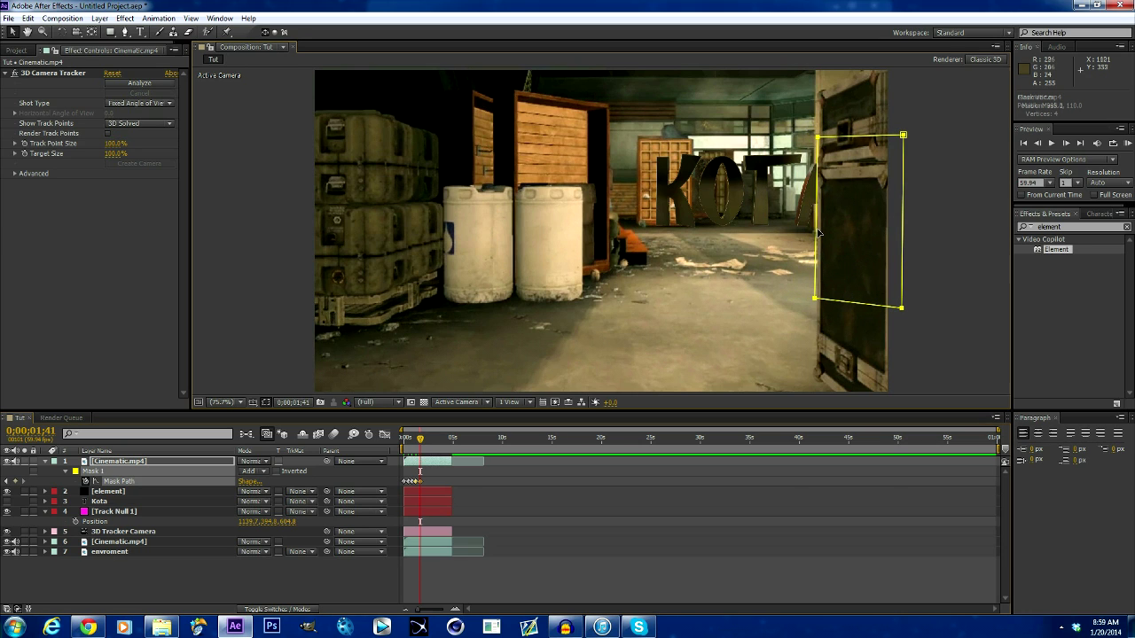
Scrub to check the mask, deselect it, and preview the composite from the start
{"action": "mouse_move", "coordinate": [421, 440]}
{"action": "left_mouse_down"}
{"action": "mouse_move", "coordinate": [405, 440]}
{"action": "mouse_move", "coordinate": [423, 442]}
{"action": "left_mouse_up"}
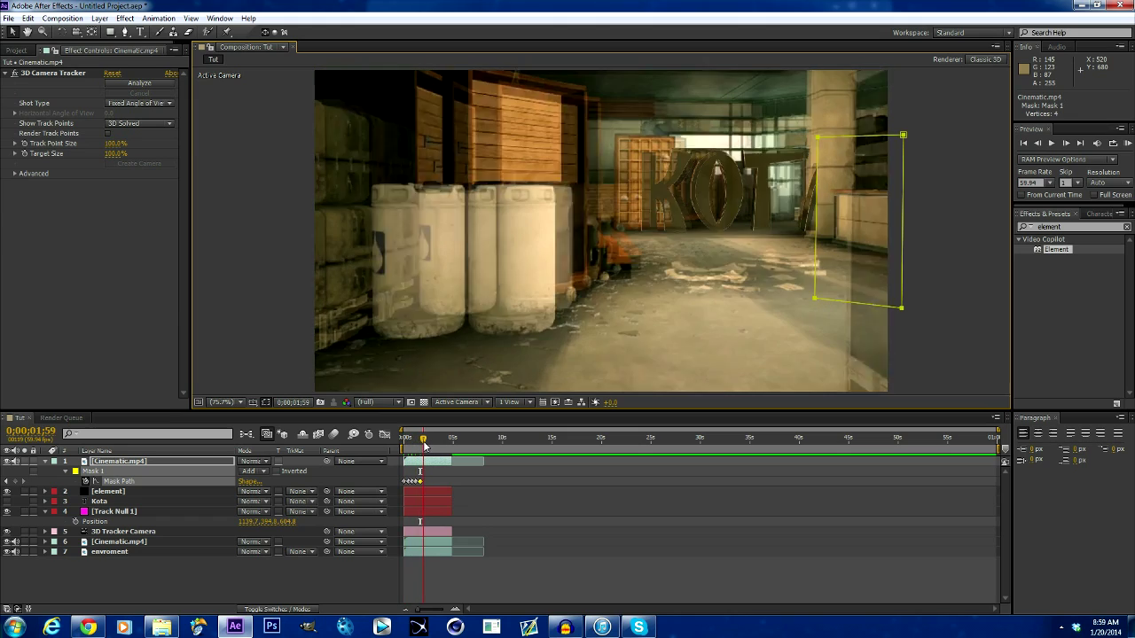
{"action": "left_click", "coordinate": [632, 336]}
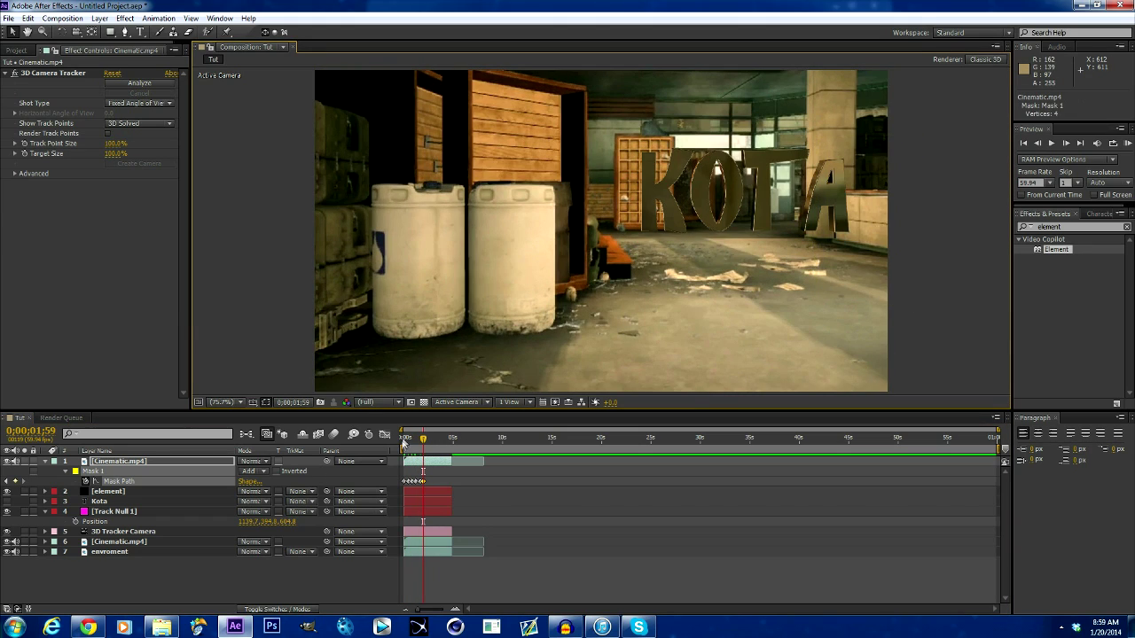
{"action": "left_click_drag", "start_coordinate": [417, 441], "coordinate": [346, 449]}
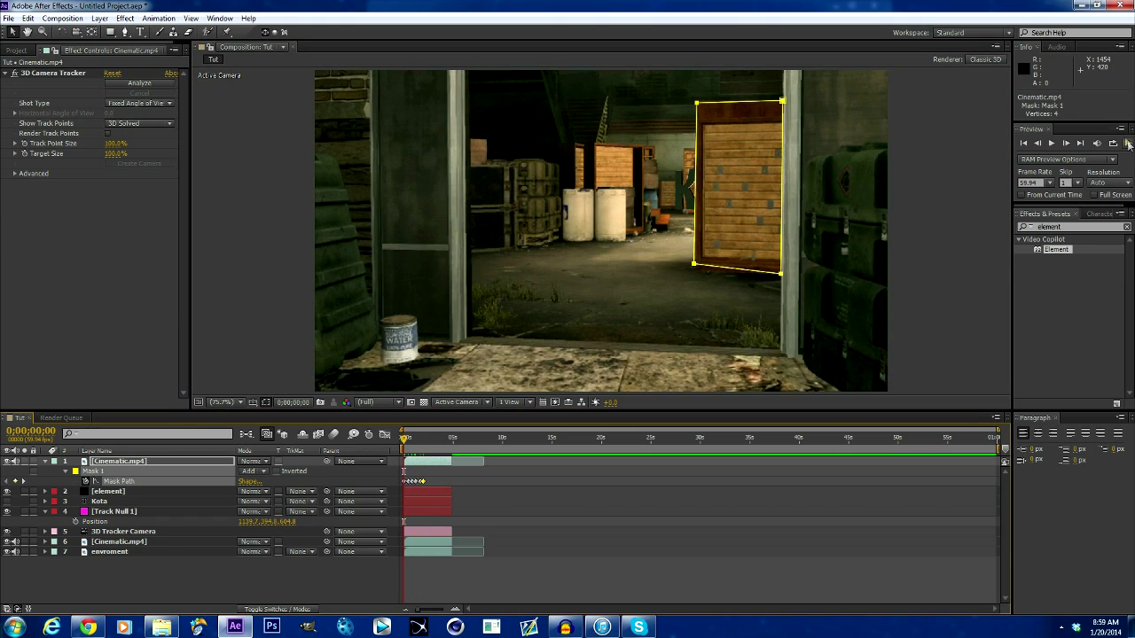
{"action": "left_click", "coordinate": [1126, 143]}
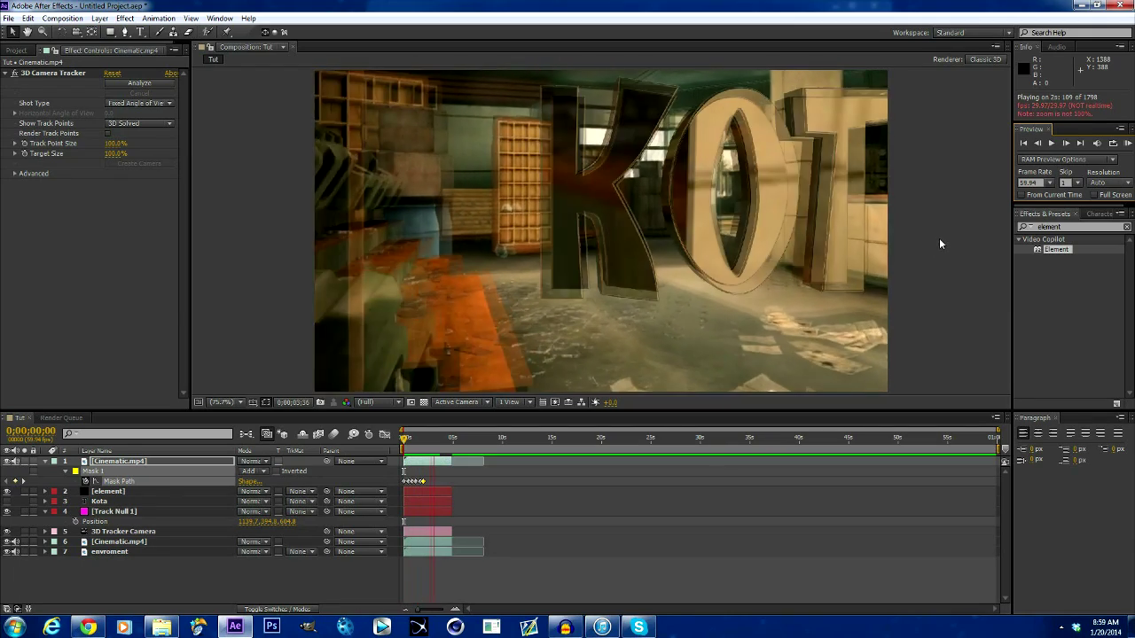
{"action": "key", "text": "space"}
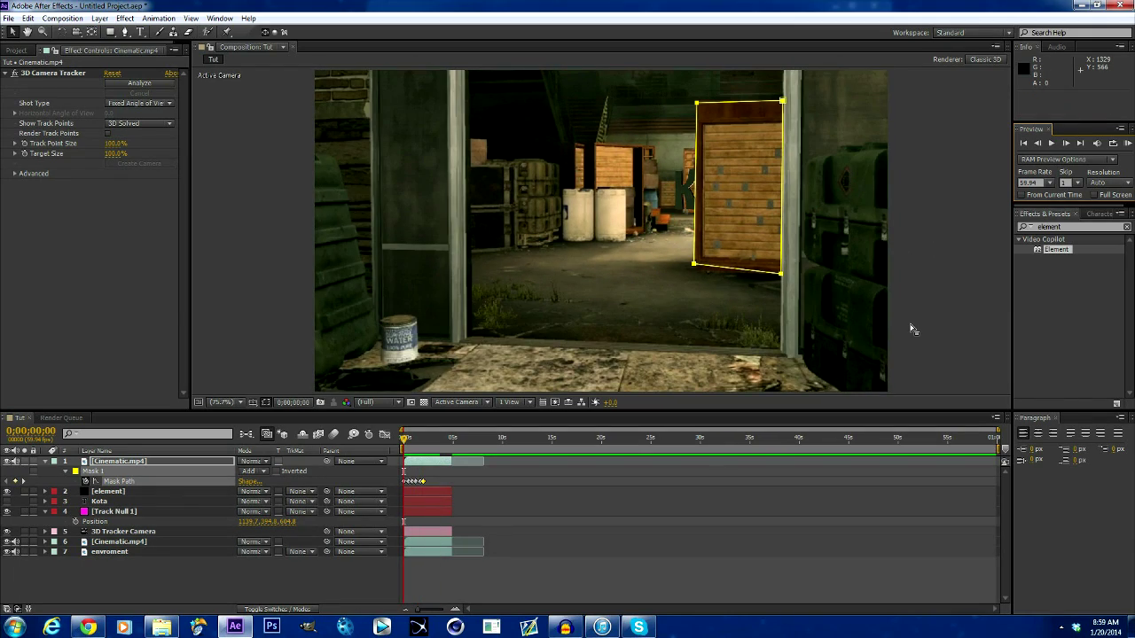